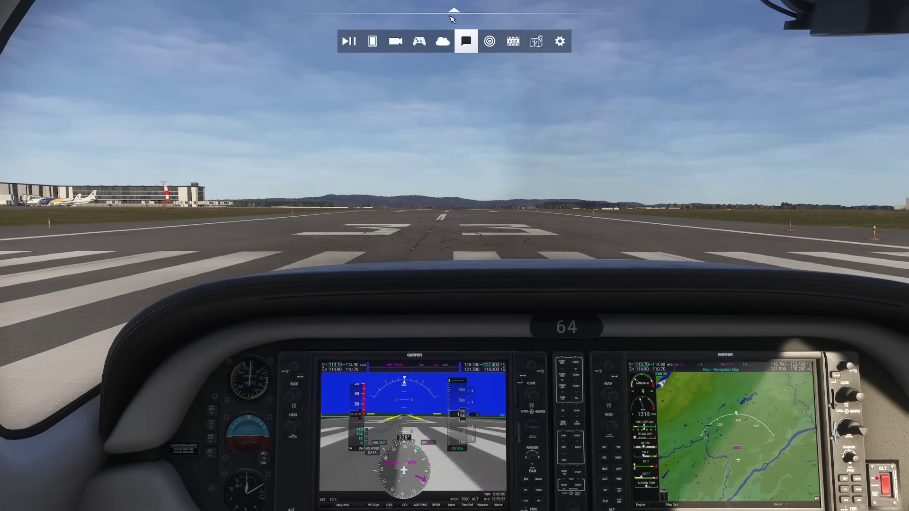
Open the EFB tablet, show its app overview and move the tablet toward the centre of the cockpit view
{"action": "left_click", "coordinate": [372, 41]}
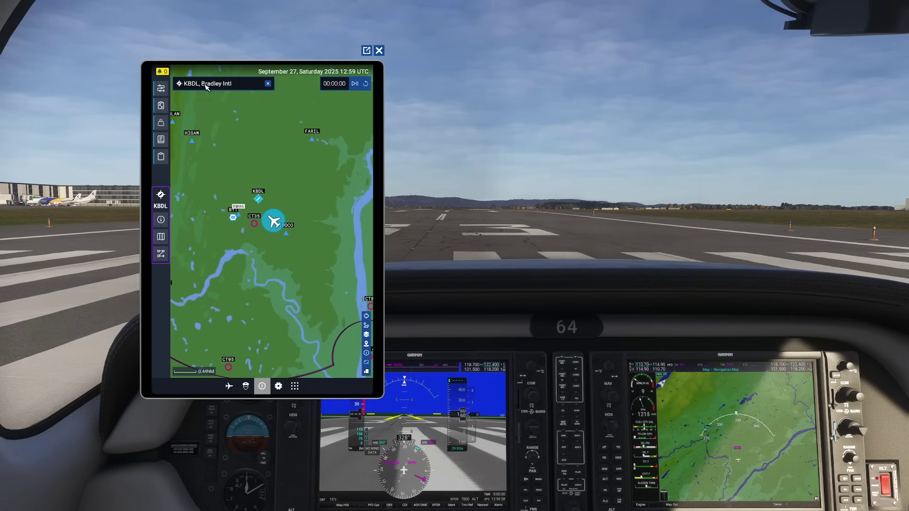
{"action": "left_click", "coordinate": [229, 387]}
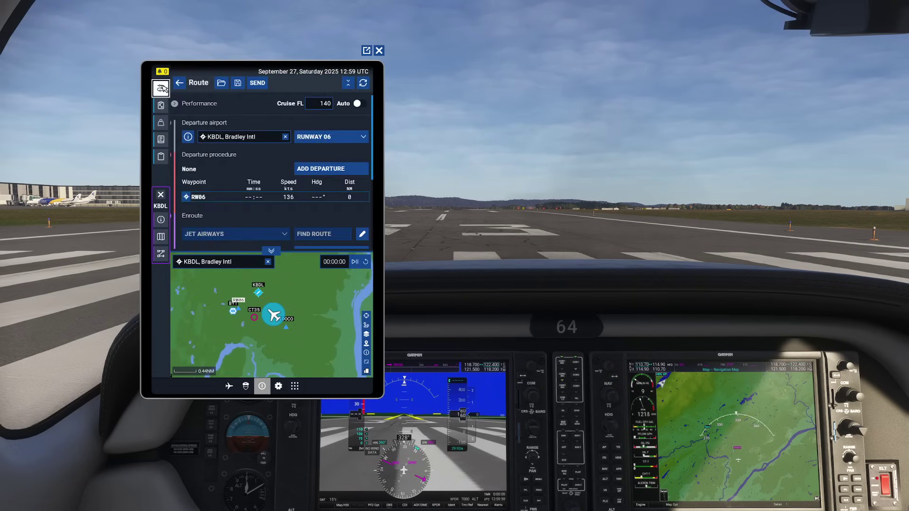
{"action": "left_click", "coordinate": [229, 386]}
{"action": "left_click", "coordinate": [294, 387]}
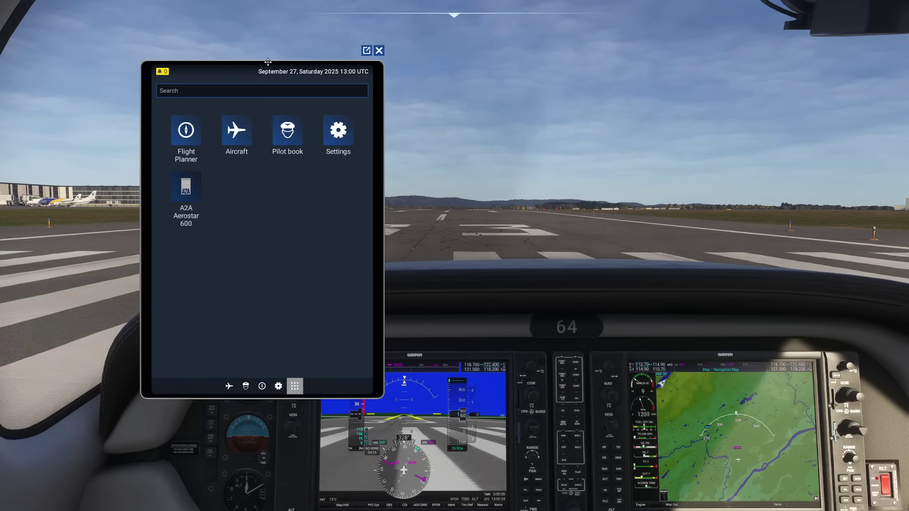
{"action": "left_click_drag", "start_coordinate": [268, 62], "coordinate": [430, 63]}
Open the route page of the Flight Planner and reset the existing flight plan
{"action": "left_click", "coordinate": [349, 131]}
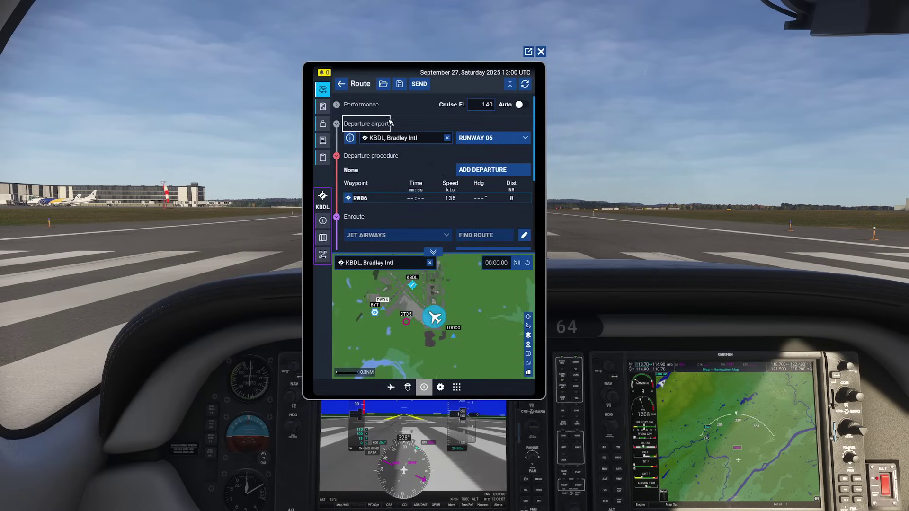
{"action": "left_click", "coordinate": [525, 86]}
{"action": "left_click", "coordinate": [432, 174]}
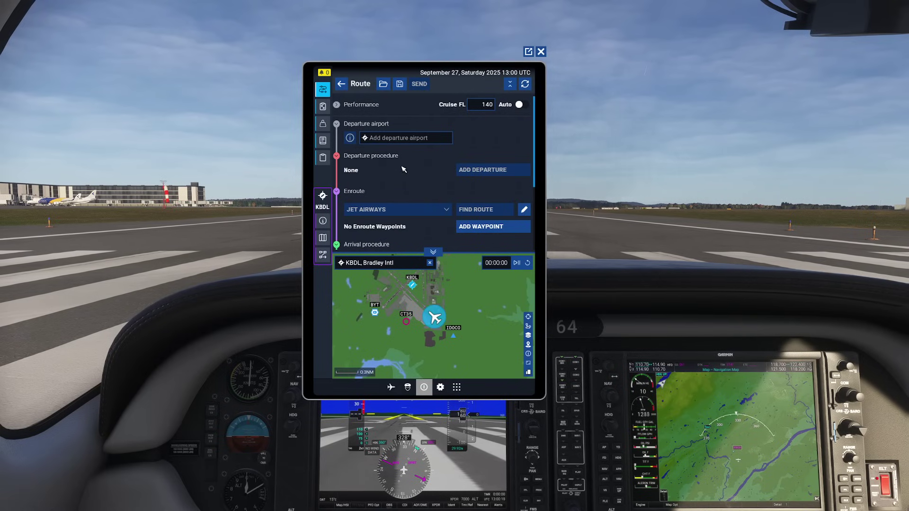
Check the list of KBDL departure charts and examine the airport's runway layout on the map
{"action": "left_click", "coordinate": [323, 238]}
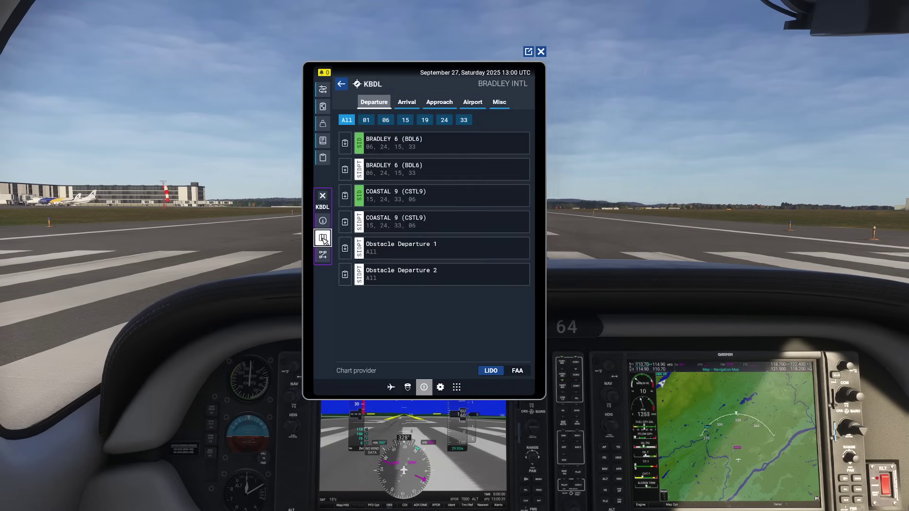
{"action": "left_click", "coordinate": [323, 239]}
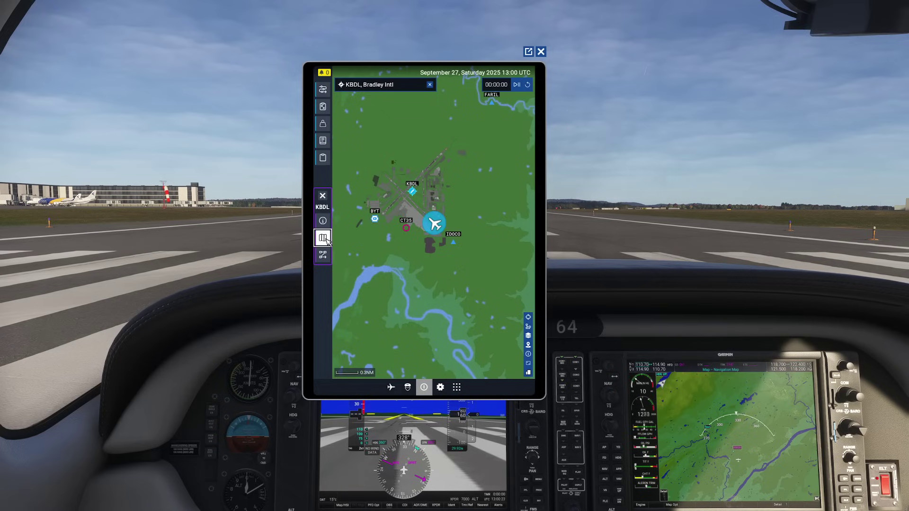
{"action": "left_click", "coordinate": [324, 240]}
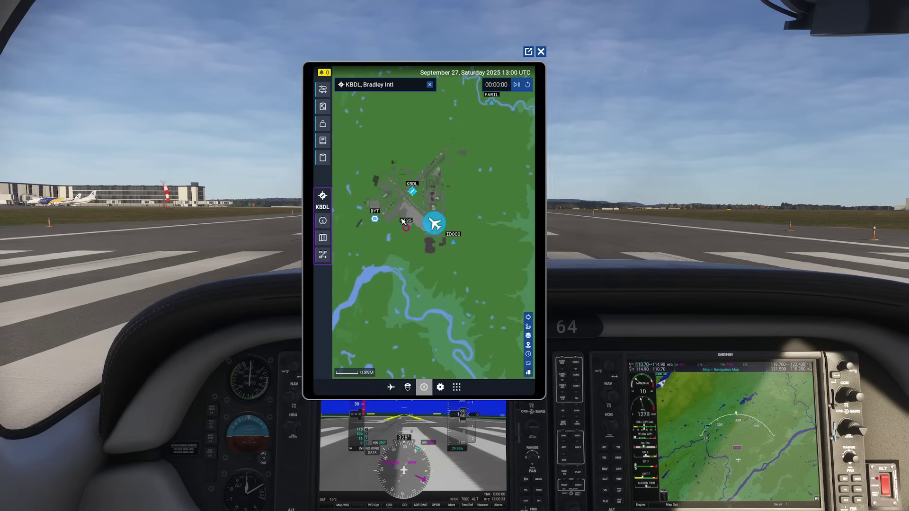
{"action": "scroll", "coordinate": [376, 220], "scroll_direction": "up", "scroll_amount": 2}
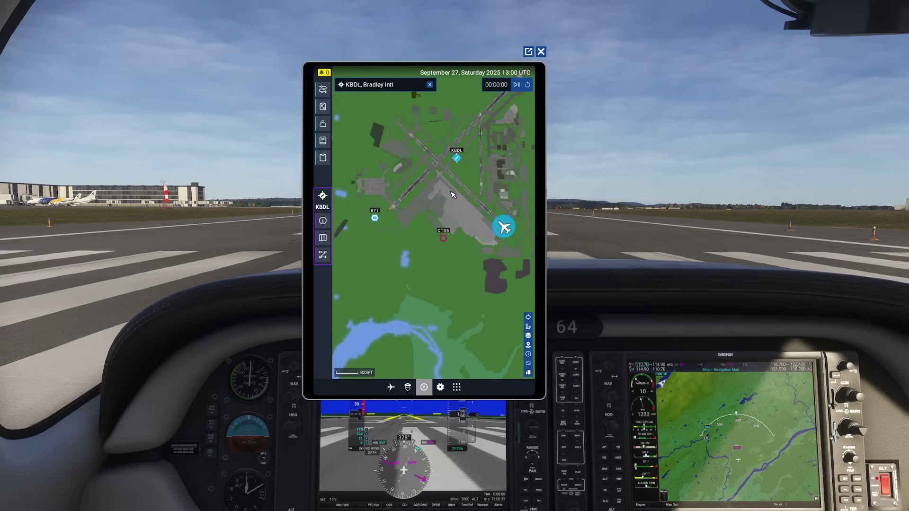
{"action": "mouse_move", "coordinate": [452, 195]}
{"action": "left_mouse_down"}
{"action": "mouse_move", "coordinate": [416, 247]}
{"action": "mouse_move", "coordinate": [411, 242]}
{"action": "left_mouse_up"}
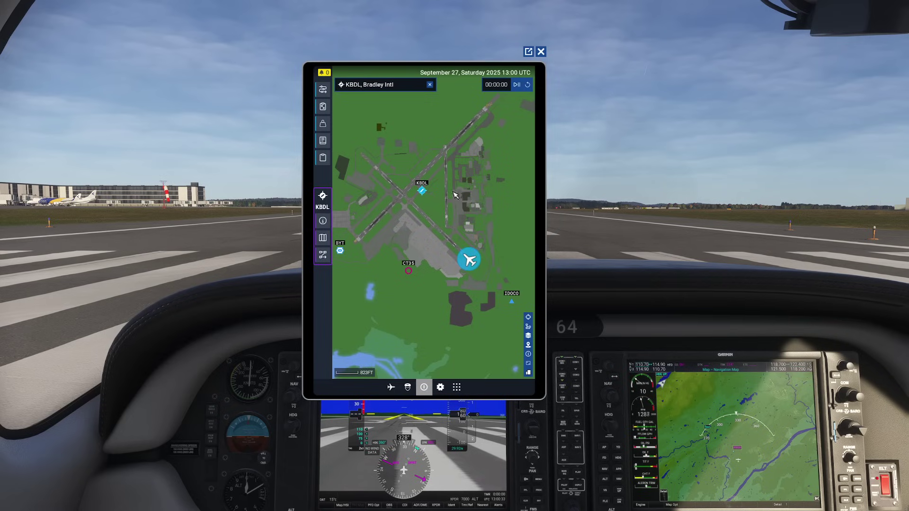
{"action": "left_click_drag", "start_coordinate": [426, 227], "coordinate": [431, 236]}
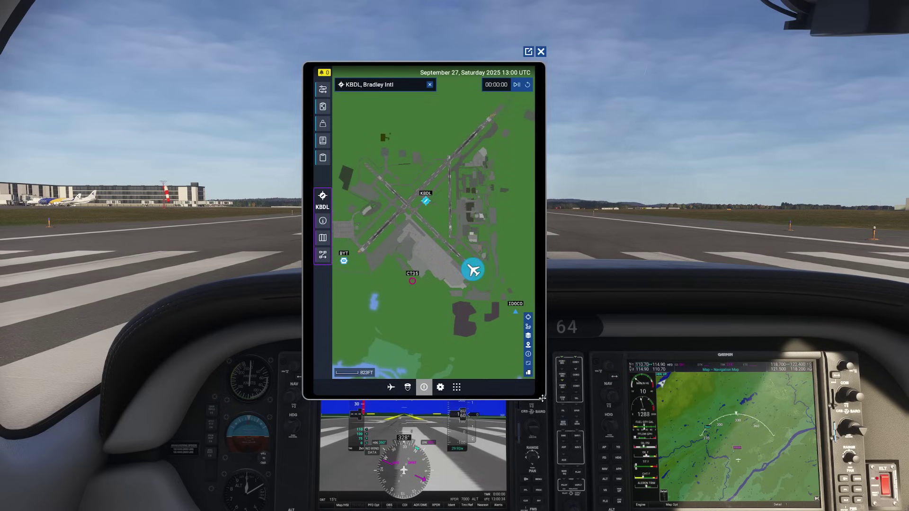
Pop the EFB out into its own window, enlarge it and place it in the middle of the view
{"action": "left_click_drag", "start_coordinate": [463, 52], "coordinate": [417, 43]}
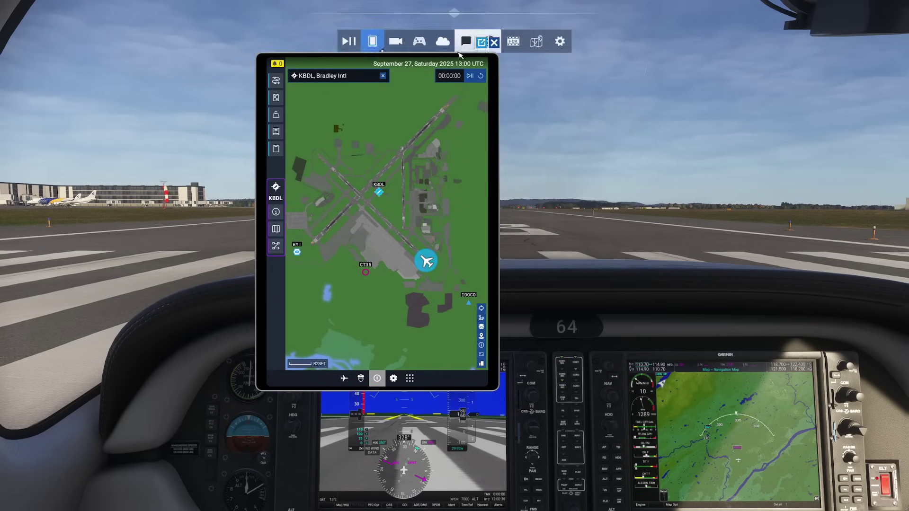
{"action": "left_click", "coordinate": [482, 43]}
{"action": "left_click_drag", "start_coordinate": [169, 9], "coordinate": [312, 42]}
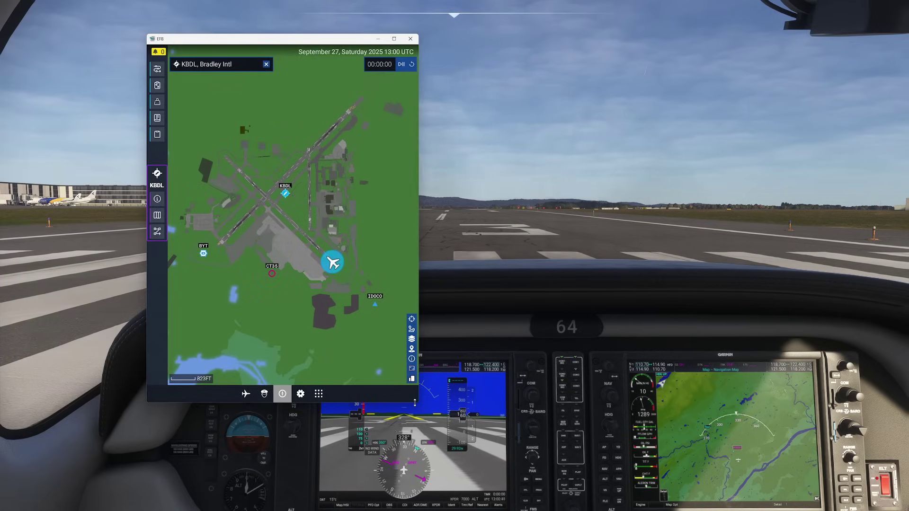
{"action": "left_click_drag", "start_coordinate": [417, 403], "coordinate": [541, 501]}
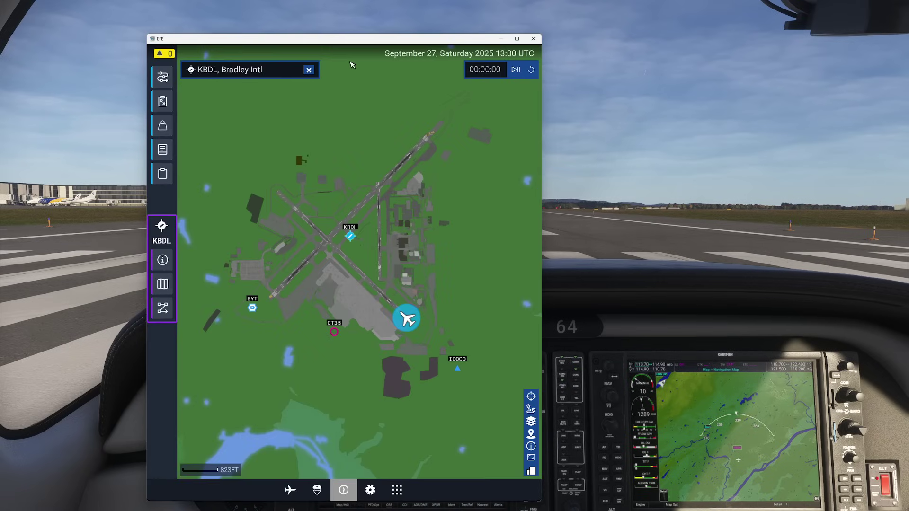
{"action": "left_click_drag", "start_coordinate": [324, 44], "coordinate": [413, 45]}
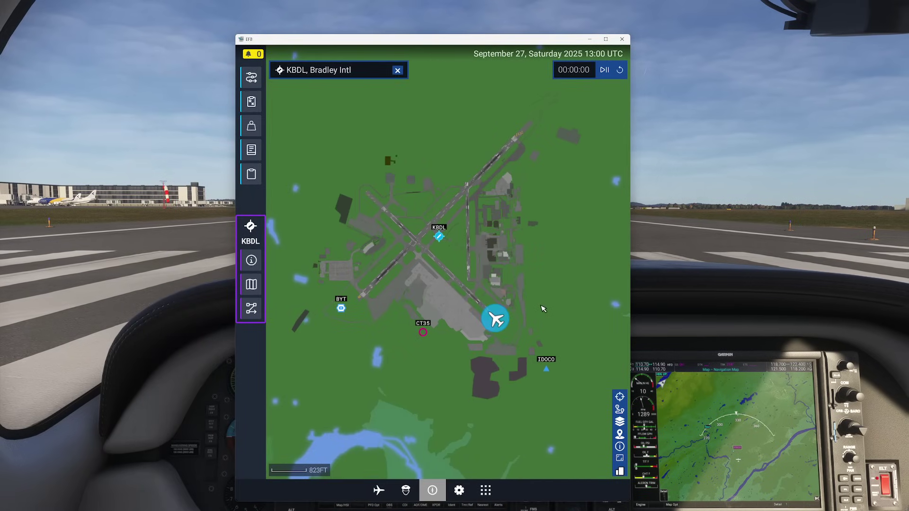
Add KBDL, Bradley Intl, to the flight plan as the departure from the map
{"action": "left_click", "coordinate": [543, 309]}
{"action": "left_click_drag", "start_coordinate": [522, 255], "coordinate": [506, 258]}
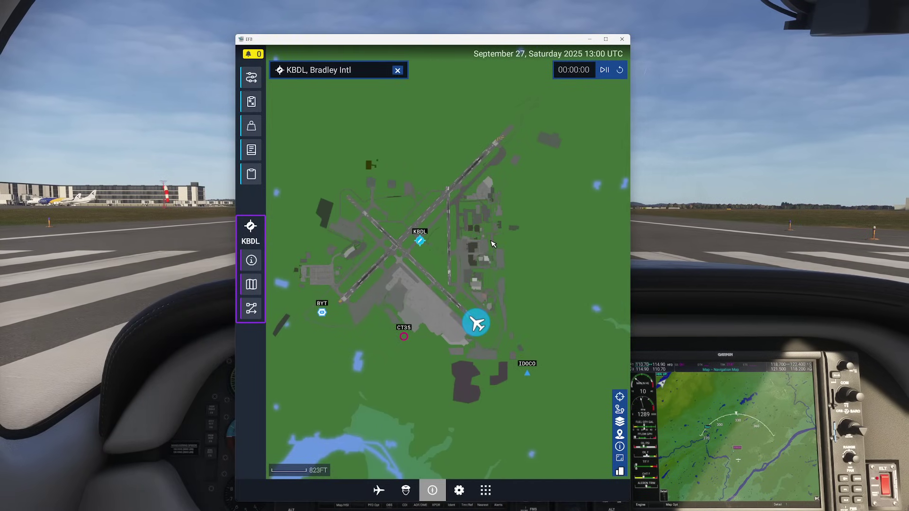
{"action": "left_click_drag", "start_coordinate": [531, 297], "coordinate": [536, 260]}
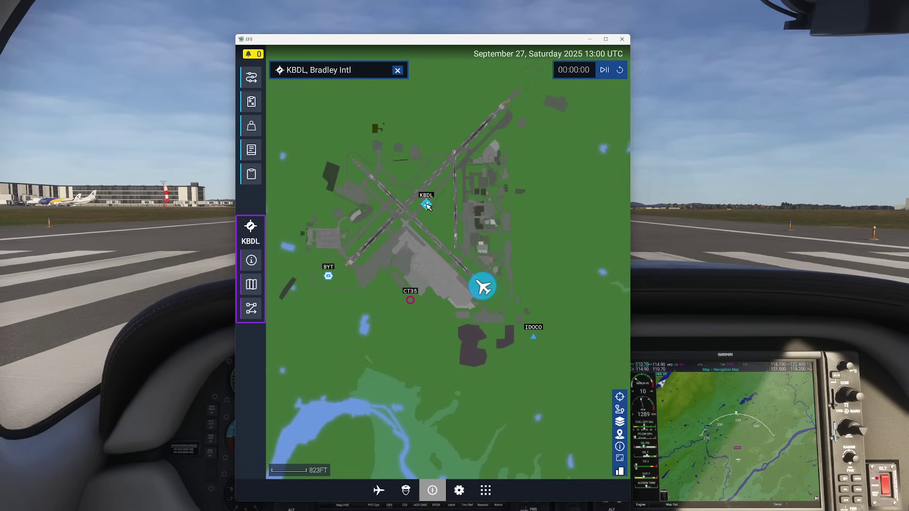
{"action": "left_click", "coordinate": [426, 205]}
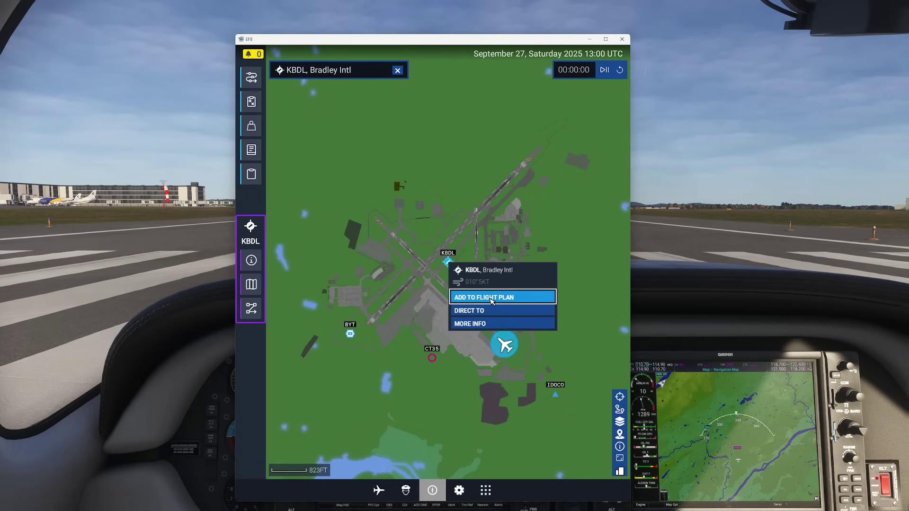
{"action": "left_click", "coordinate": [491, 302]}
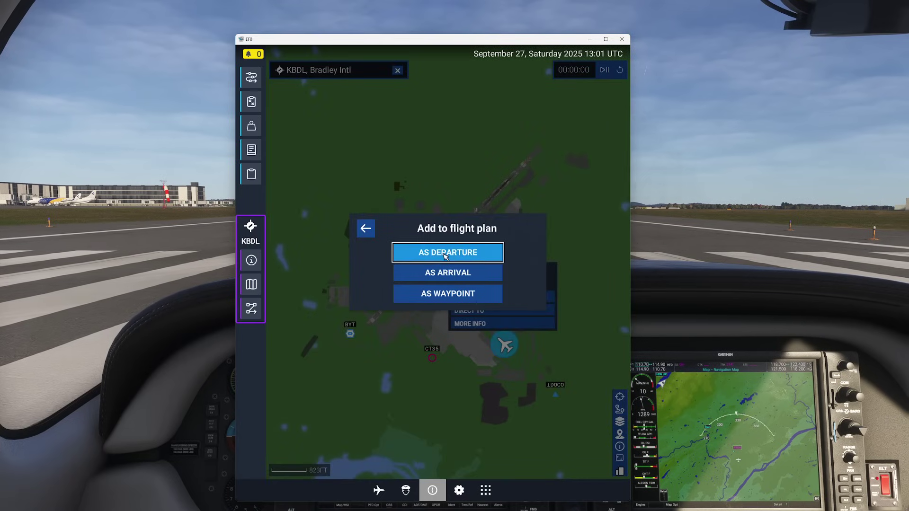
{"action": "left_click", "coordinate": [446, 253]}
{"action": "left_click", "coordinate": [487, 198]}
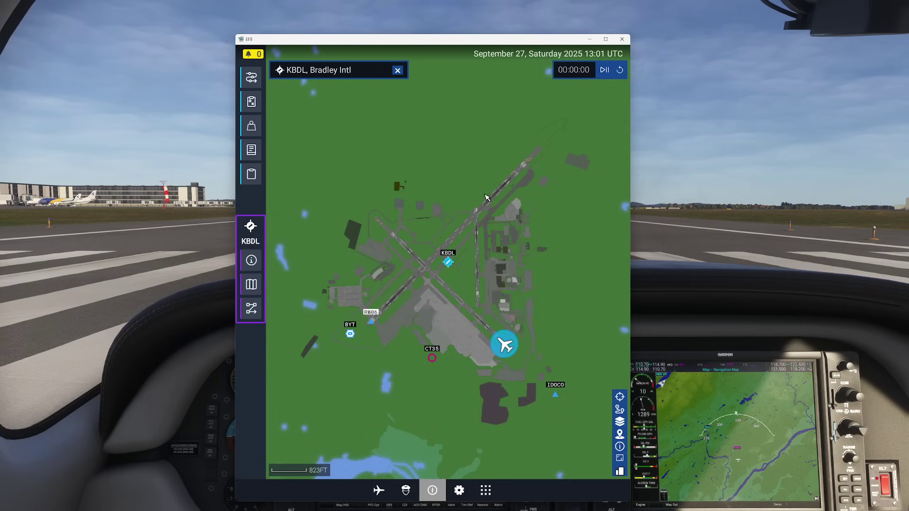
Add the MOTEL fix northeast of KBDL to the flight plan as a waypoint
{"action": "scroll", "coordinate": [488, 198], "scroll_direction": "down", "scroll_amount": 5}
{"action": "scroll", "coordinate": [446, 221], "scroll_direction": "up", "scroll_amount": 2}
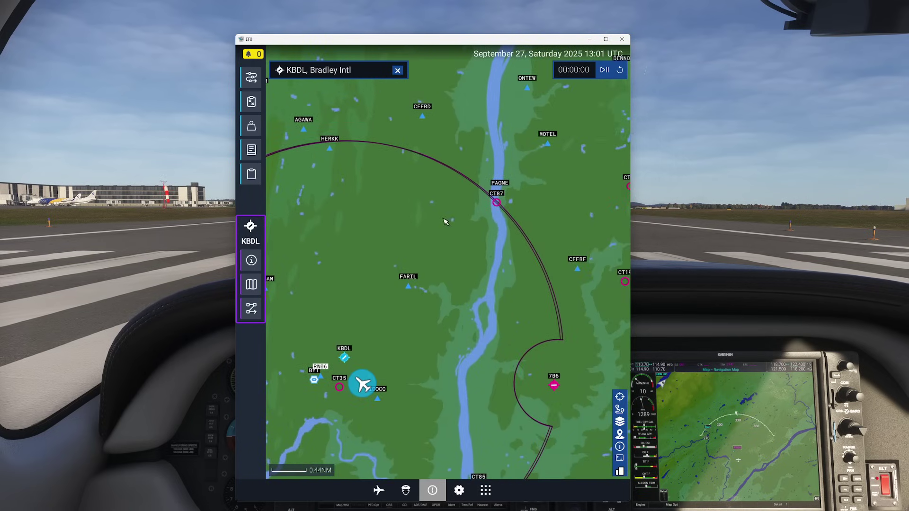
{"action": "left_click_drag", "start_coordinate": [534, 163], "coordinate": [496, 199]}
{"action": "left_click", "coordinate": [511, 182]}
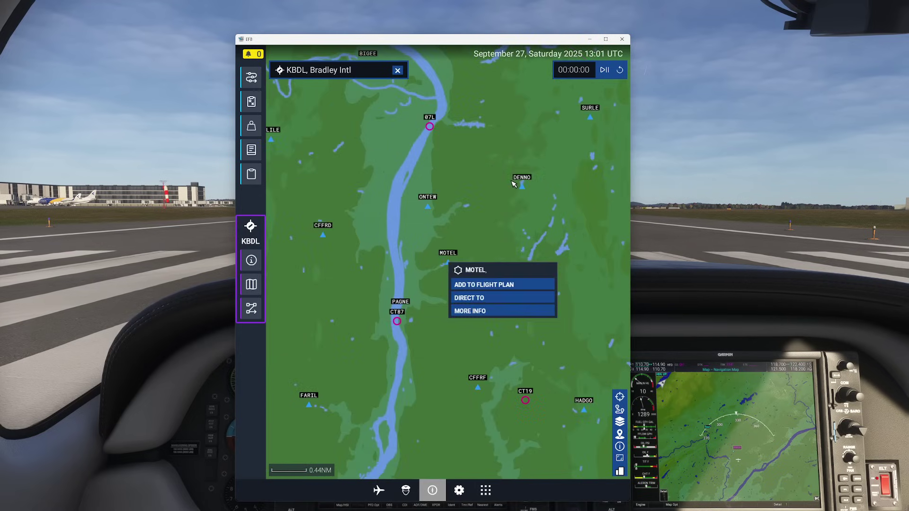
{"action": "left_click", "coordinate": [482, 285]}
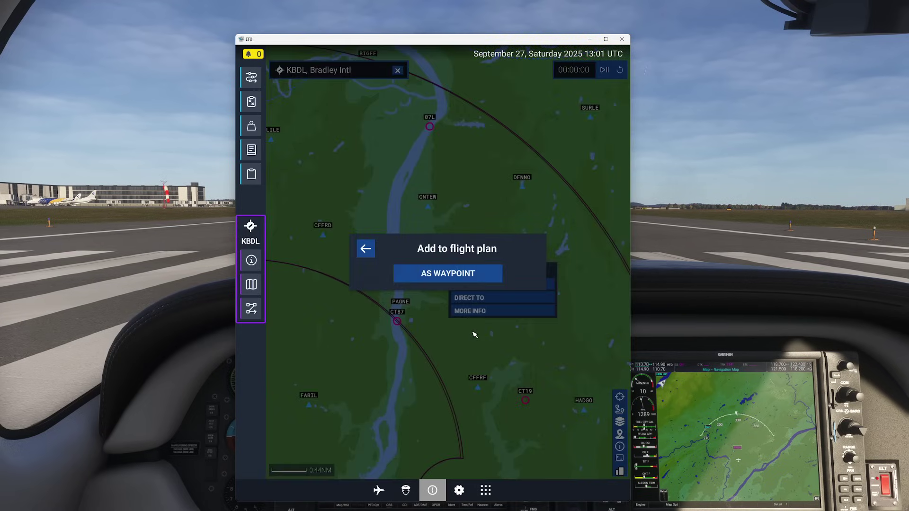
{"action": "left_click", "coordinate": [448, 278]}
Add the KCEF airport, Westover Arb/Metropolitan, to the flight plan as the arrival
{"action": "scroll", "coordinate": [467, 352], "scroll_direction": "down", "scroll_amount": 1}
{"action": "left_click_drag", "start_coordinate": [341, 443], "coordinate": [366, 374]}
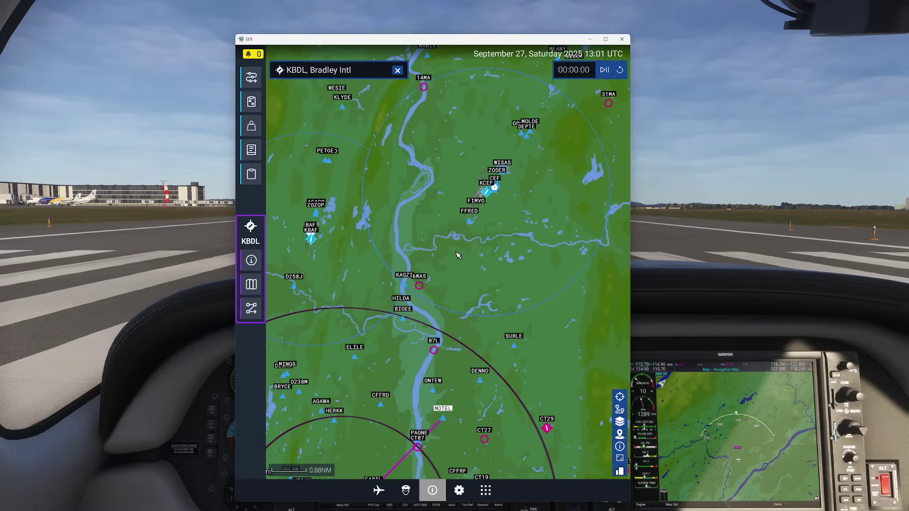
{"action": "scroll", "coordinate": [532, 208], "scroll_direction": "up", "scroll_amount": 1}
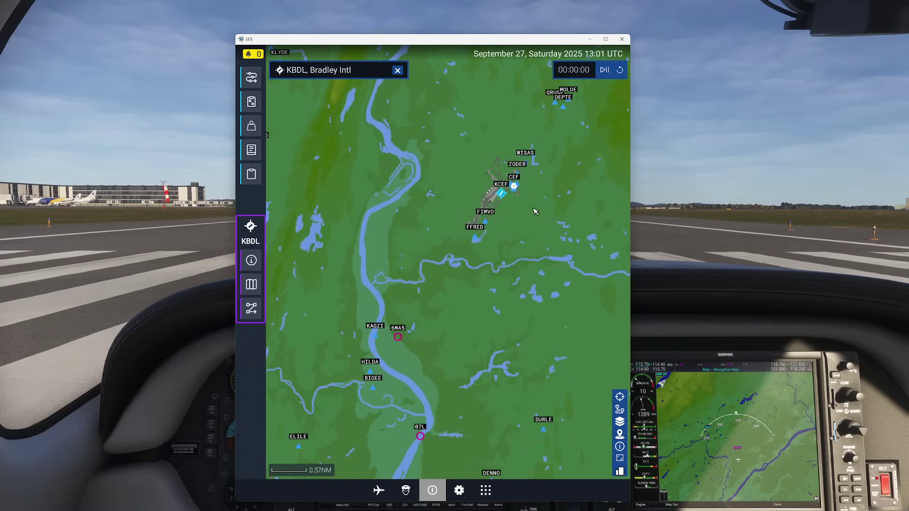
{"action": "left_click", "coordinate": [503, 195]}
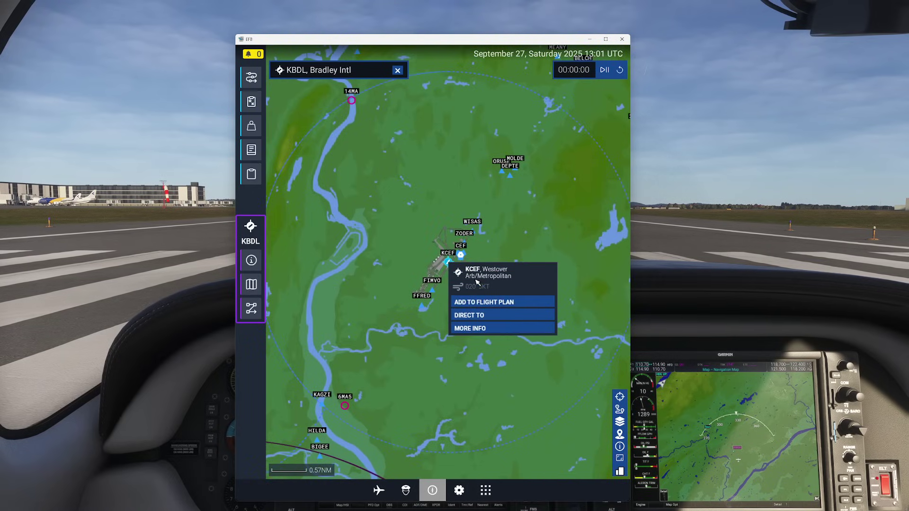
{"action": "left_click", "coordinate": [485, 302]}
{"action": "left_click", "coordinate": [481, 290]}
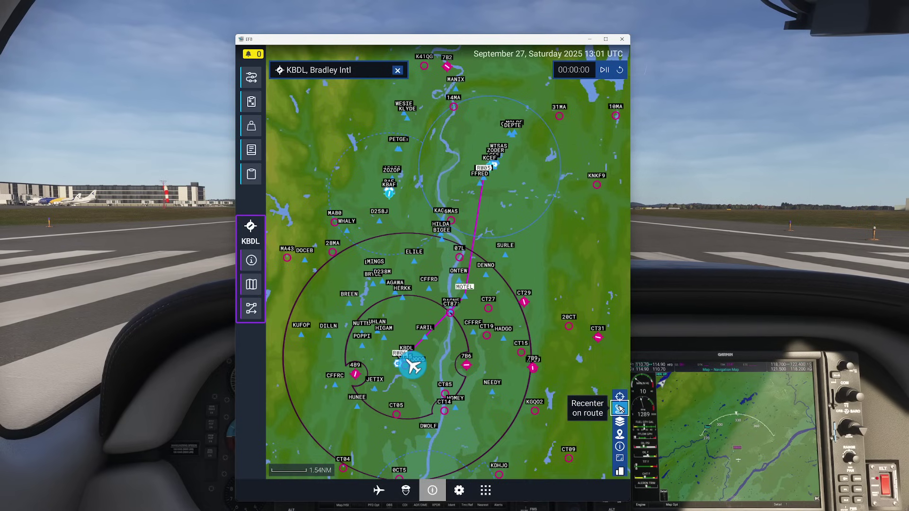
Set the map style to Default and view the planned route on it
{"action": "left_click", "coordinate": [620, 423]}
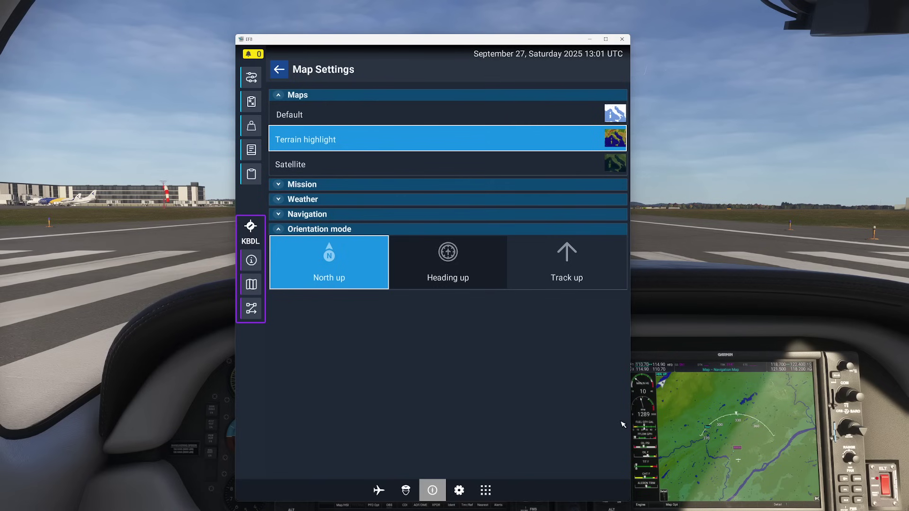
{"action": "left_click", "coordinate": [300, 95]}
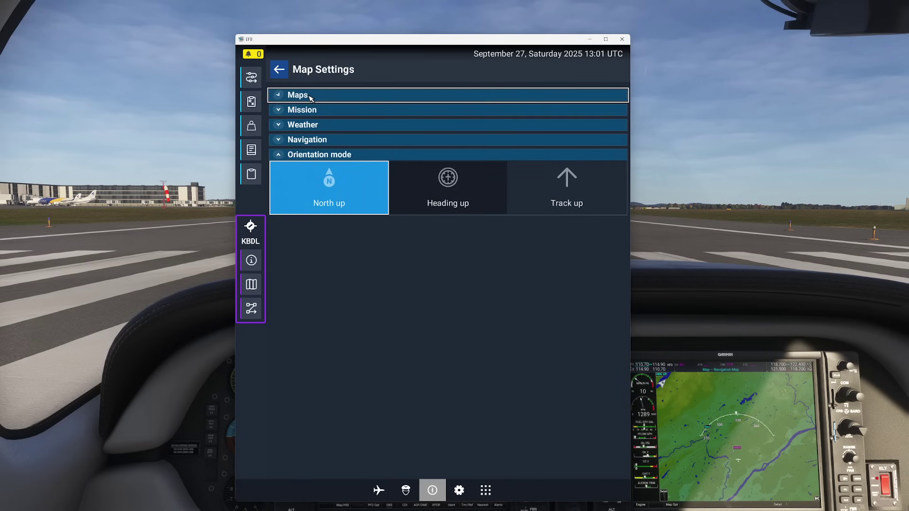
{"action": "left_click", "coordinate": [310, 96]}
{"action": "left_click", "coordinate": [307, 119]}
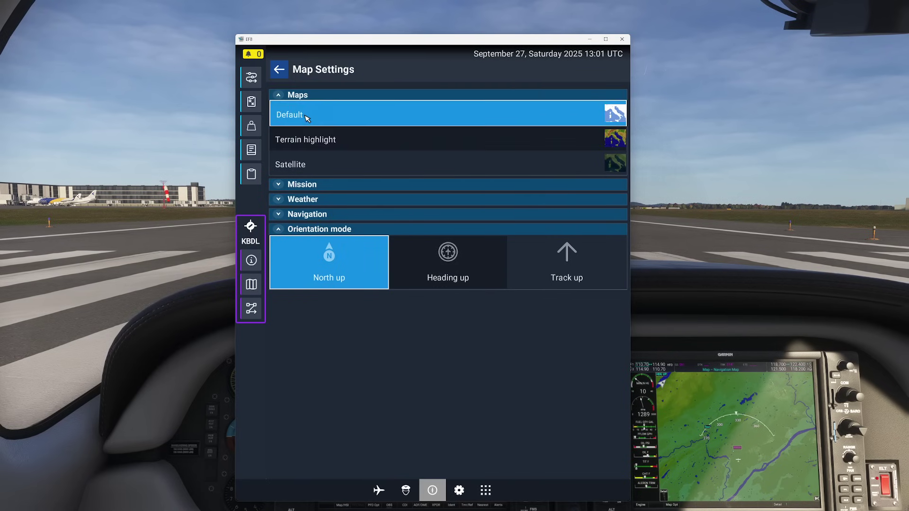
{"action": "left_click", "coordinate": [284, 71]}
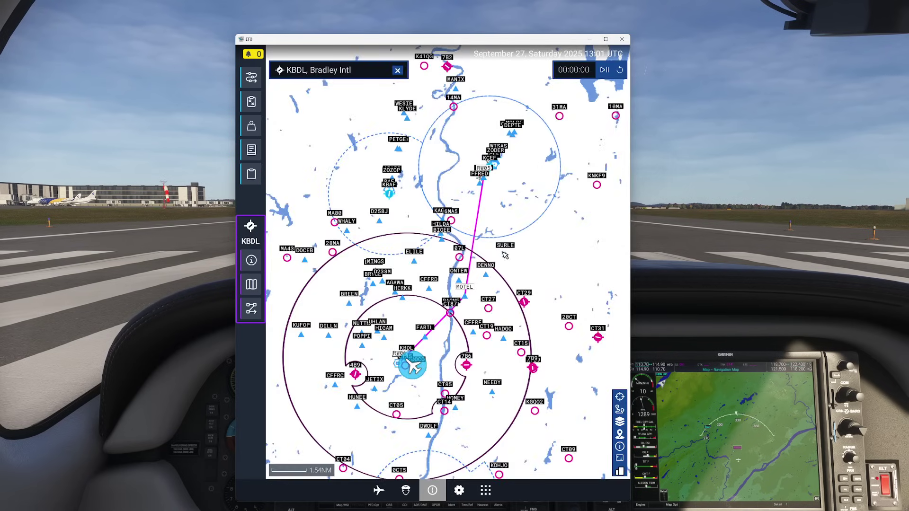
{"action": "mouse_move", "coordinate": [503, 251]}
{"action": "left_mouse_down"}
{"action": "mouse_move", "coordinate": [517, 230]}
{"action": "mouse_move", "coordinate": [509, 244]}
{"action": "left_mouse_up"}
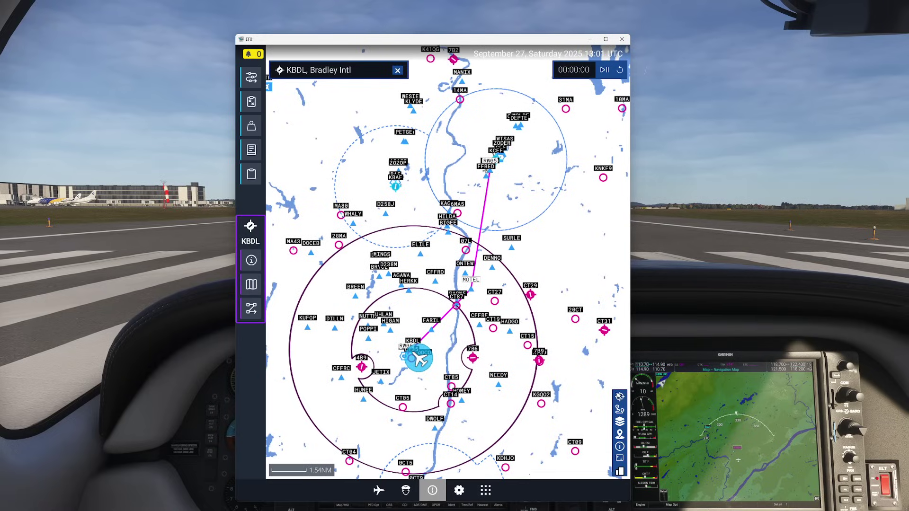
Set the map style to Satellite and return to the map
{"action": "left_click", "coordinate": [619, 421]}
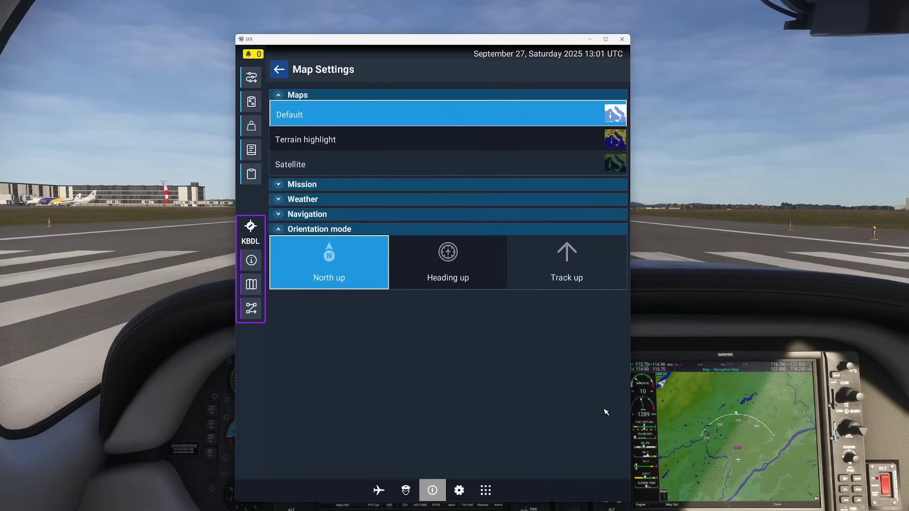
{"action": "left_click", "coordinate": [335, 165]}
{"action": "left_click", "coordinate": [280, 71]}
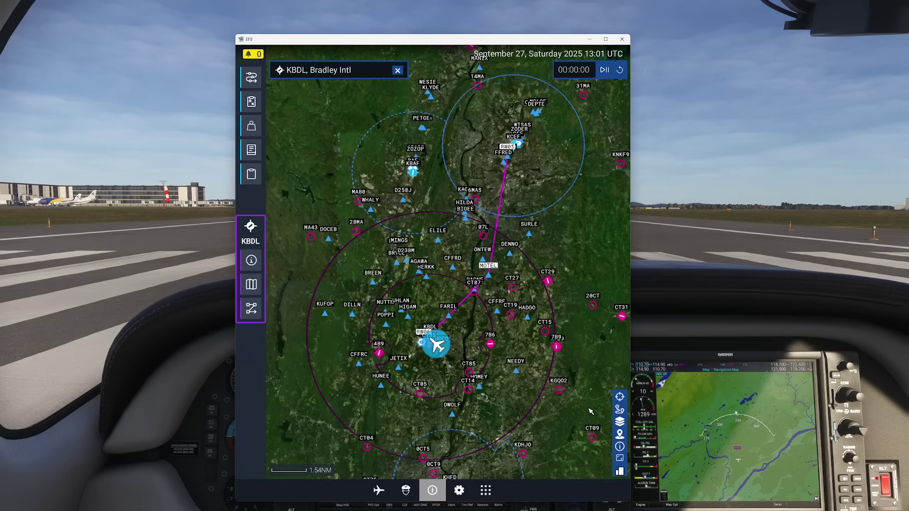
Set the map style to Terrain highlight in the map settings
{"action": "left_click", "coordinate": [620, 421]}
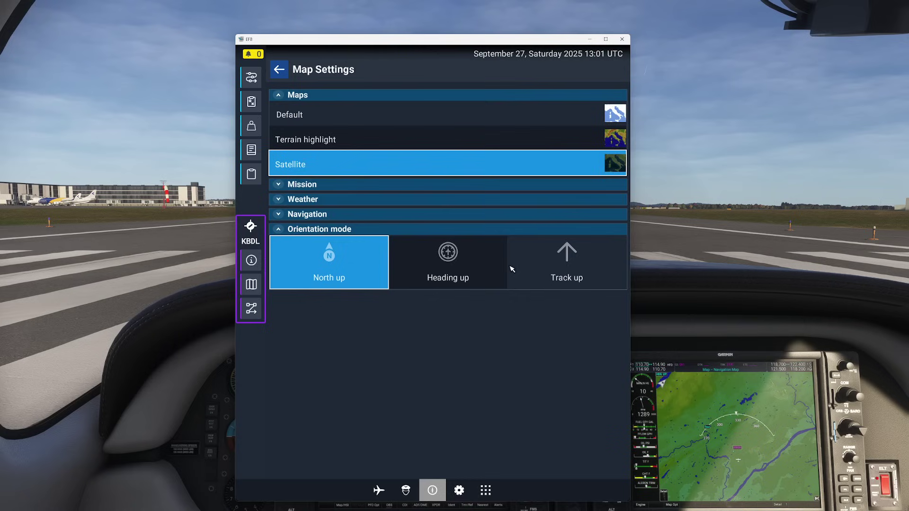
{"action": "left_click", "coordinate": [345, 142]}
{"action": "left_click", "coordinate": [307, 97]}
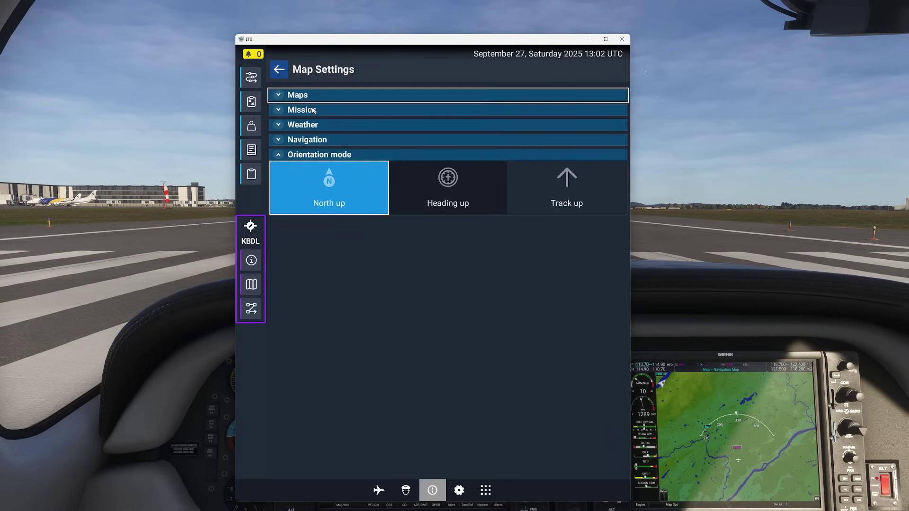
Hide VORs, NDBs, waypoints, airspaces and traffic in the navigation map settings, and return to the map
{"action": "left_click", "coordinate": [309, 140]}
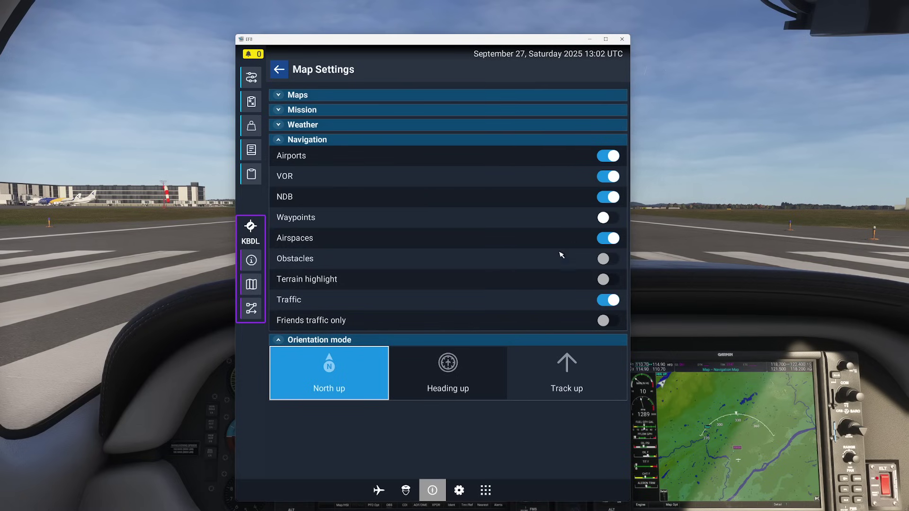
{"action": "left_click", "coordinate": [555, 310]}
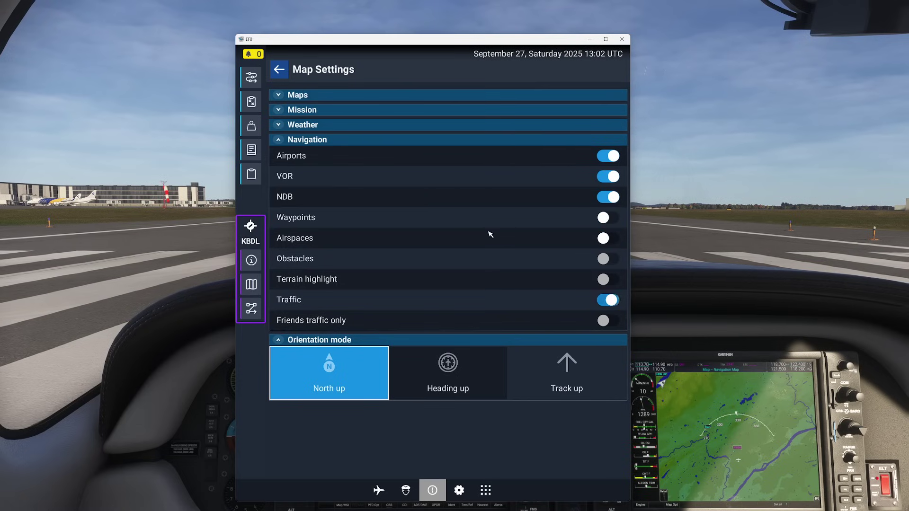
{"action": "left_click", "coordinate": [607, 197]}
{"action": "left_click", "coordinate": [608, 177]}
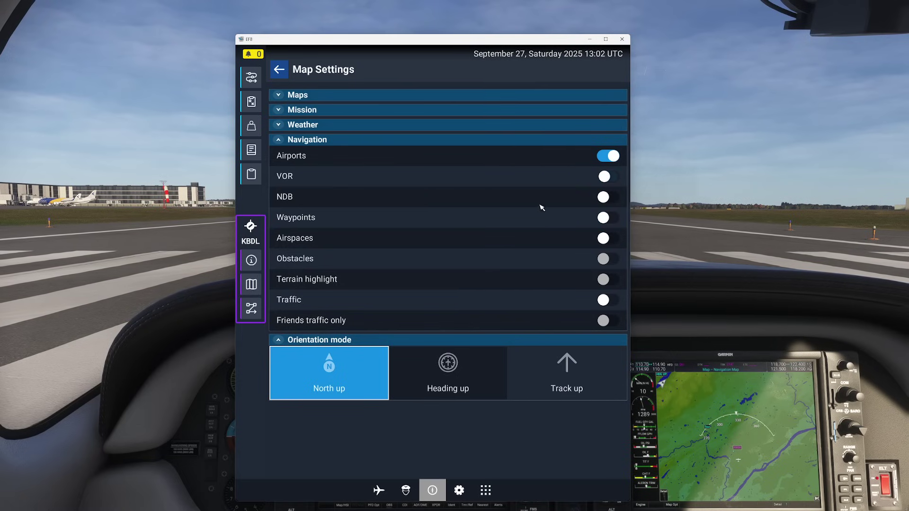
{"action": "left_click", "coordinate": [281, 69]}
{"action": "left_click_drag", "start_coordinate": [430, 253], "coordinate": [422, 204]}
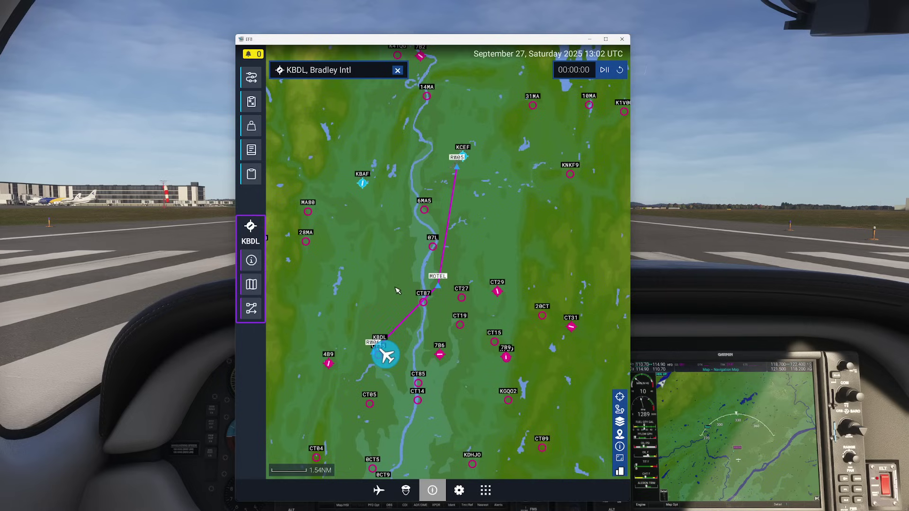
Search the map for KMHT, Manchester, and open the airport's information page
{"action": "left_click", "coordinate": [398, 70]}
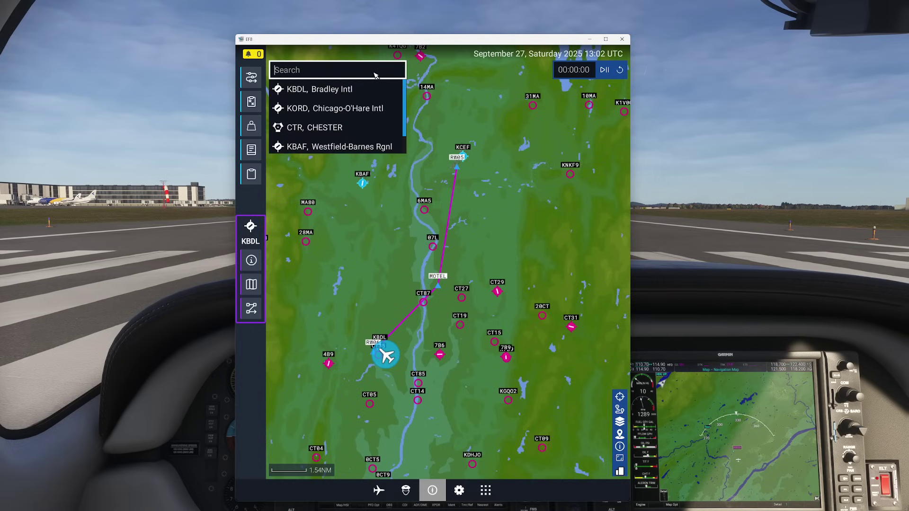
{"action": "type", "text": "KMHT"}
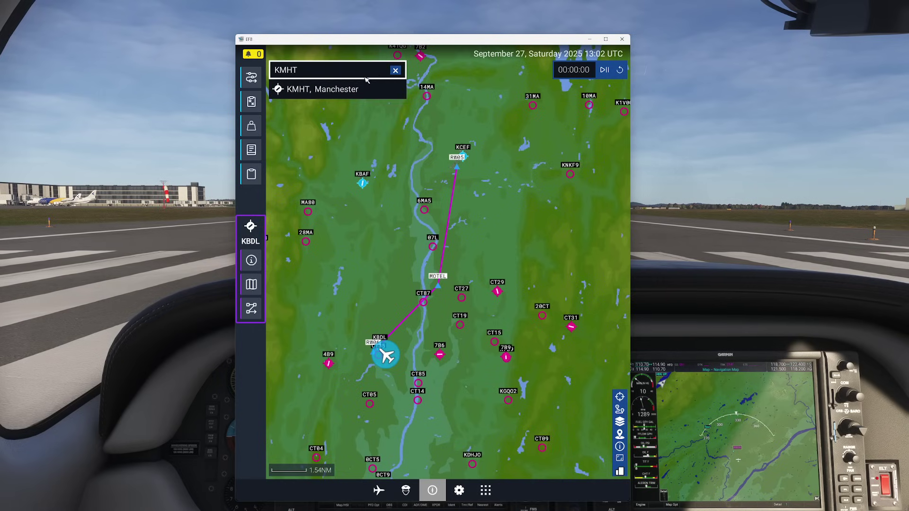
{"action": "left_click", "coordinate": [360, 94]}
{"action": "left_click", "coordinate": [351, 76]}
{"action": "left_click", "coordinate": [340, 88]}
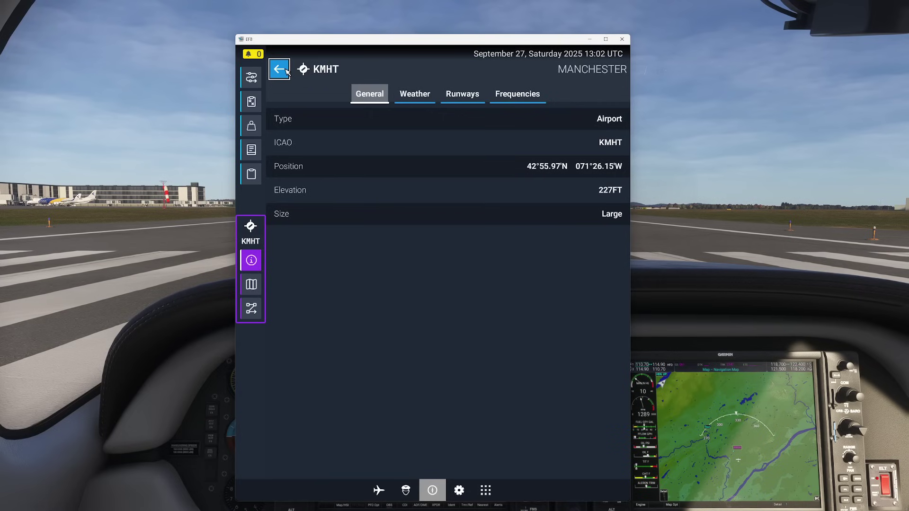
Look through the weather, runways and frequencies of KMHT, and return to the map
{"action": "left_click", "coordinate": [415, 94]}
{"action": "left_click", "coordinate": [456, 97]}
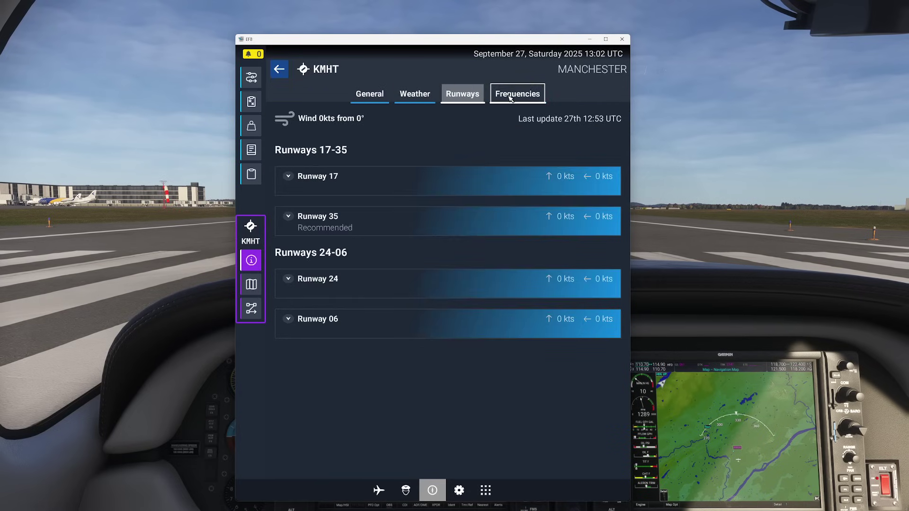
{"action": "left_click", "coordinate": [518, 93]}
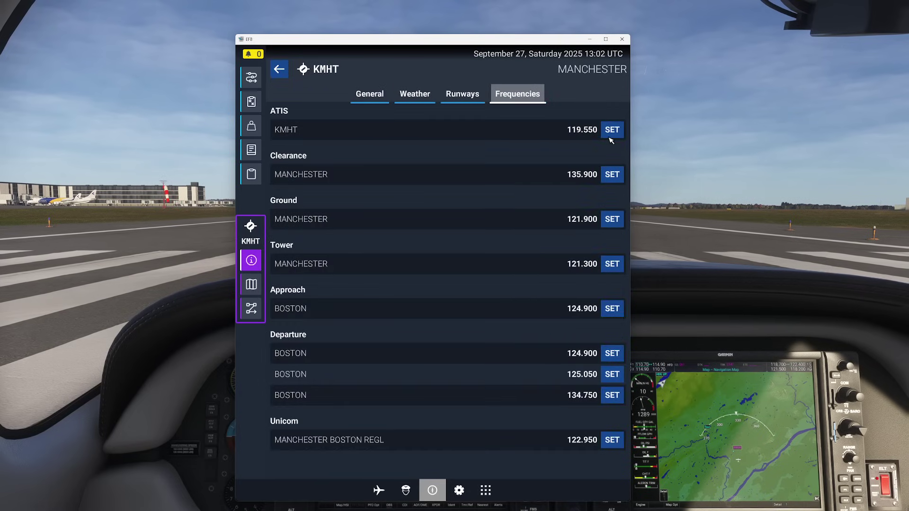
{"action": "left_click", "coordinate": [279, 70]}
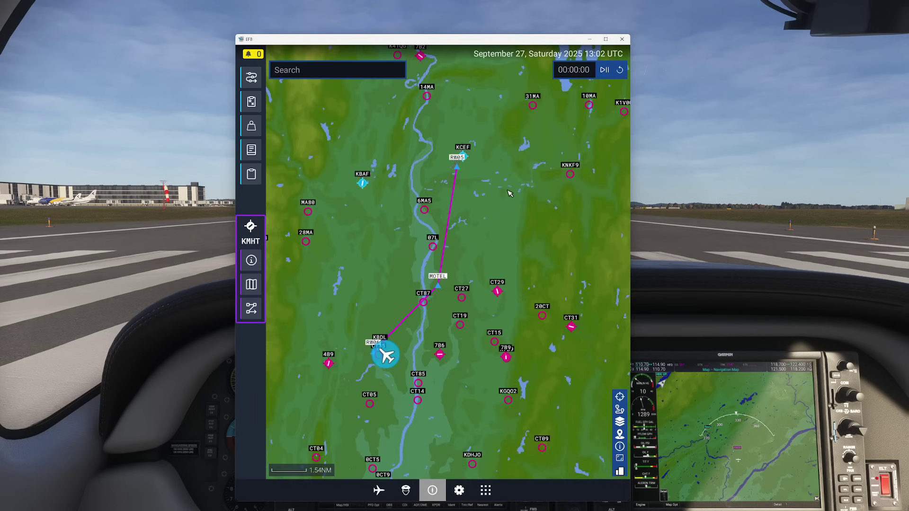
View the departure procedures available at KMHT and return to the map
{"action": "scroll", "coordinate": [510, 193], "scroll_direction": "down", "scroll_amount": 2}
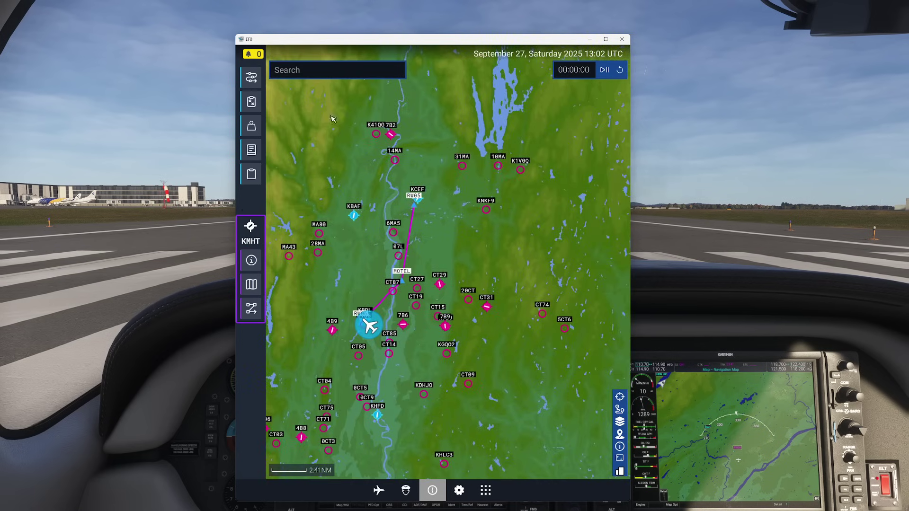
{"action": "left_click", "coordinate": [251, 310]}
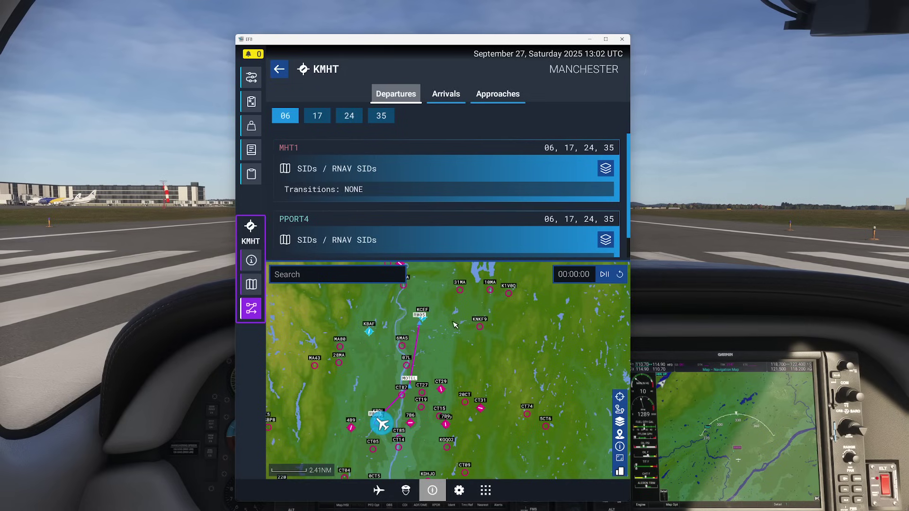
{"action": "left_click", "coordinate": [279, 69]}
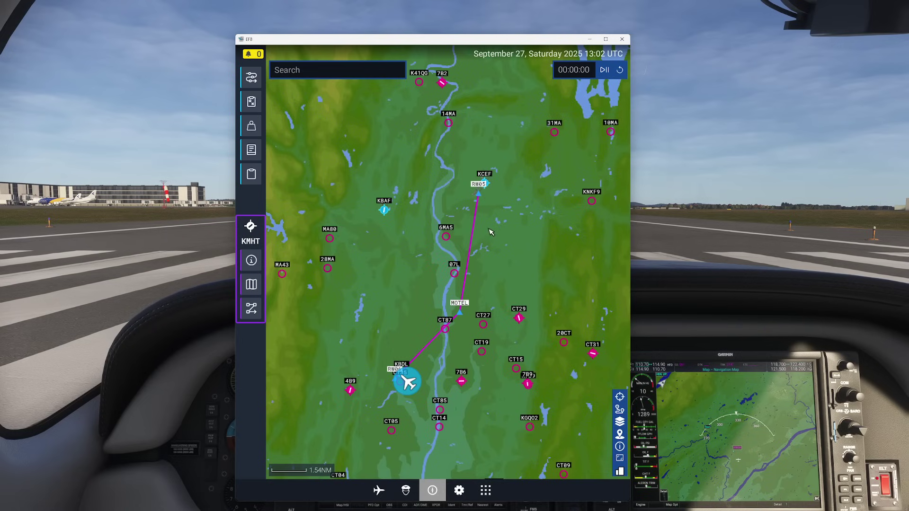
Open the information for KCEF from the map and examine the details of Runway 33
{"action": "left_click", "coordinate": [490, 184]}
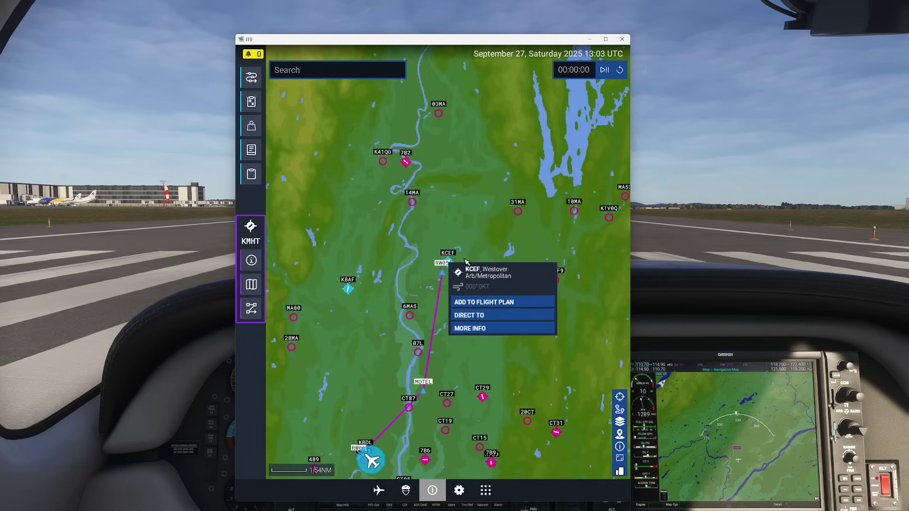
{"action": "left_click", "coordinate": [487, 330]}
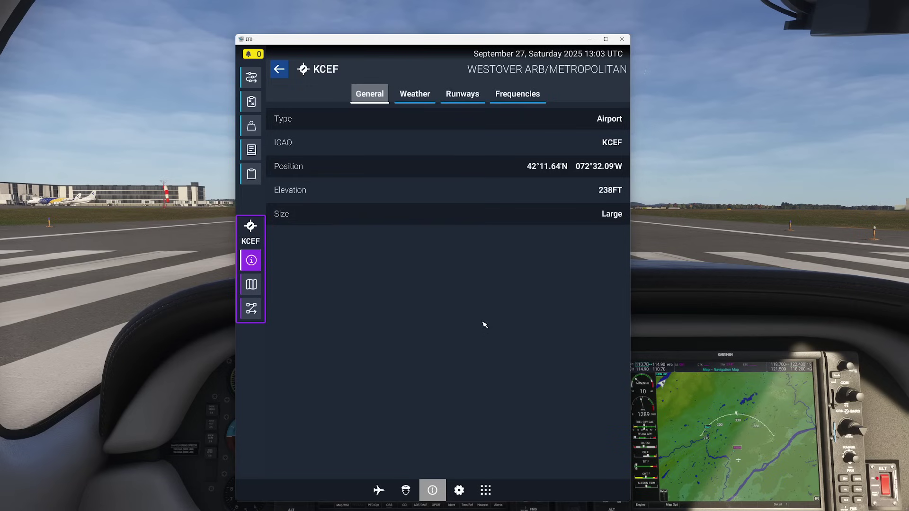
{"action": "left_click", "coordinate": [458, 100]}
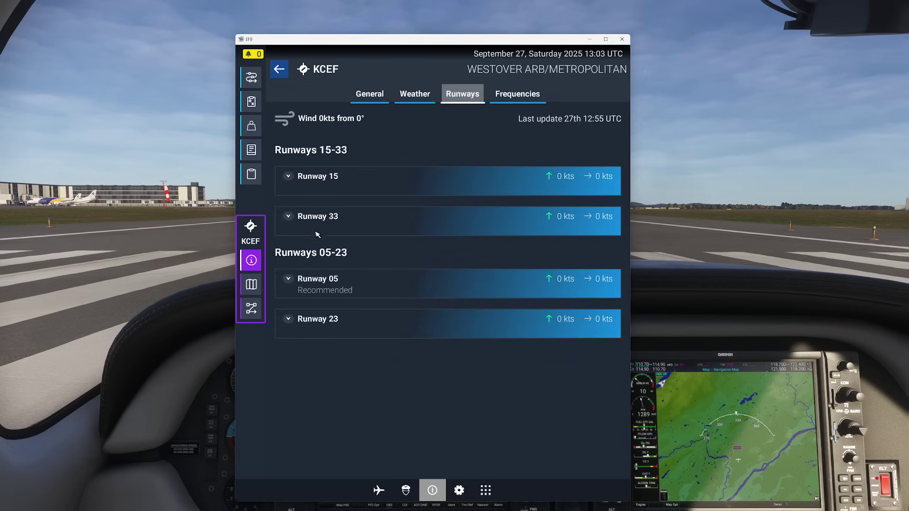
{"action": "left_click", "coordinate": [292, 218]}
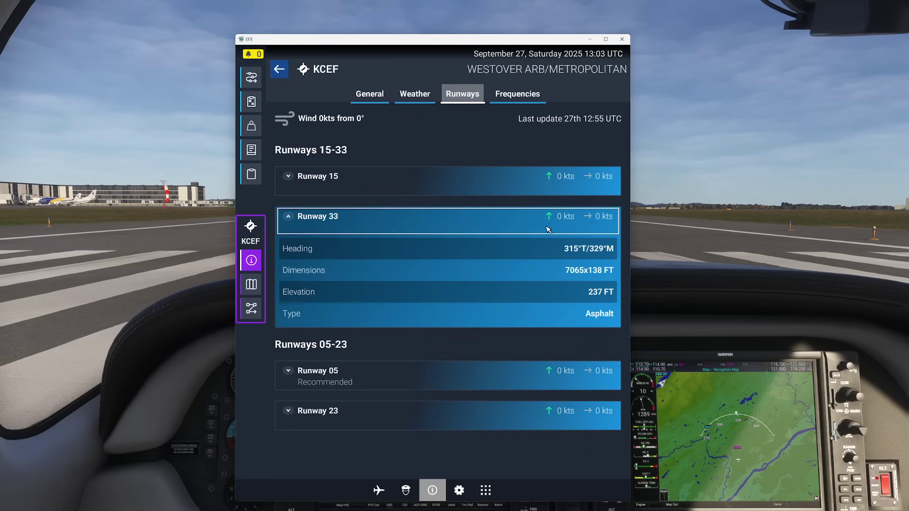
{"action": "left_click", "coordinate": [471, 223]}
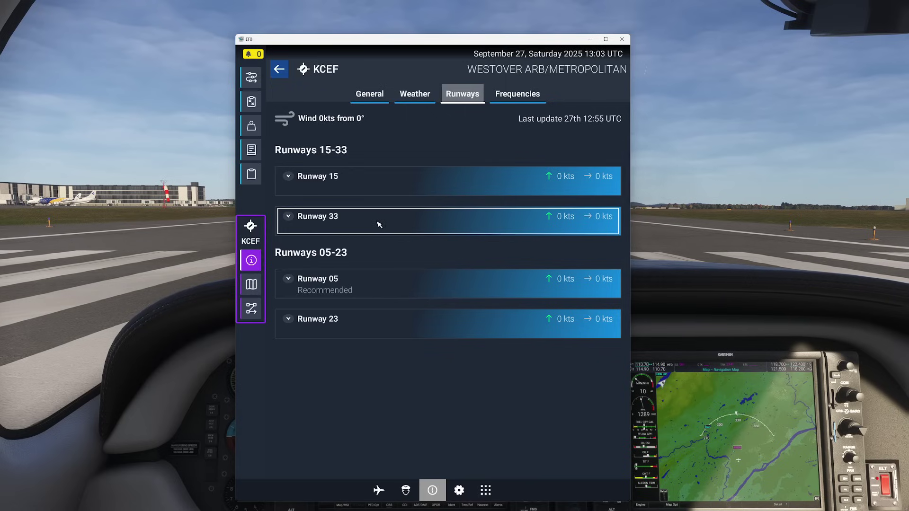
View the ILS or LOC 05 approach chart for KCEF and filter its approach charts to runway 05
{"action": "left_click", "coordinate": [252, 287]}
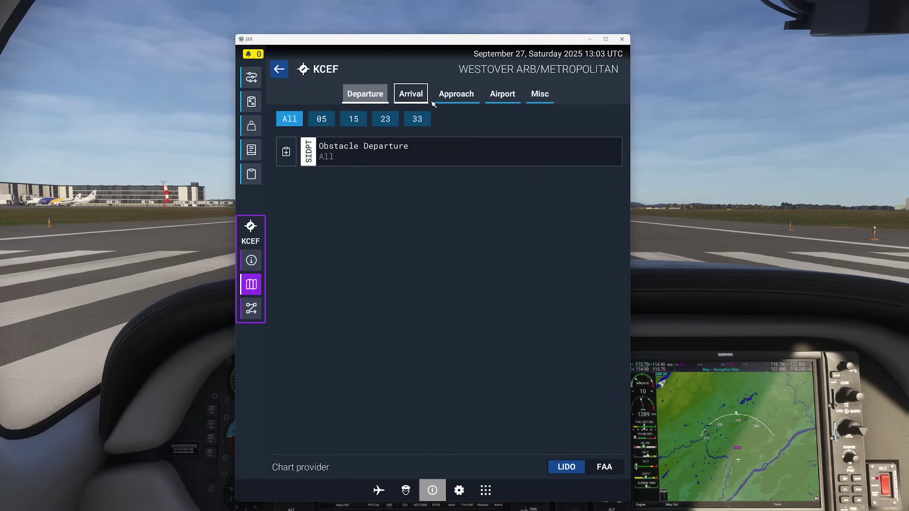
{"action": "left_click", "coordinate": [452, 98]}
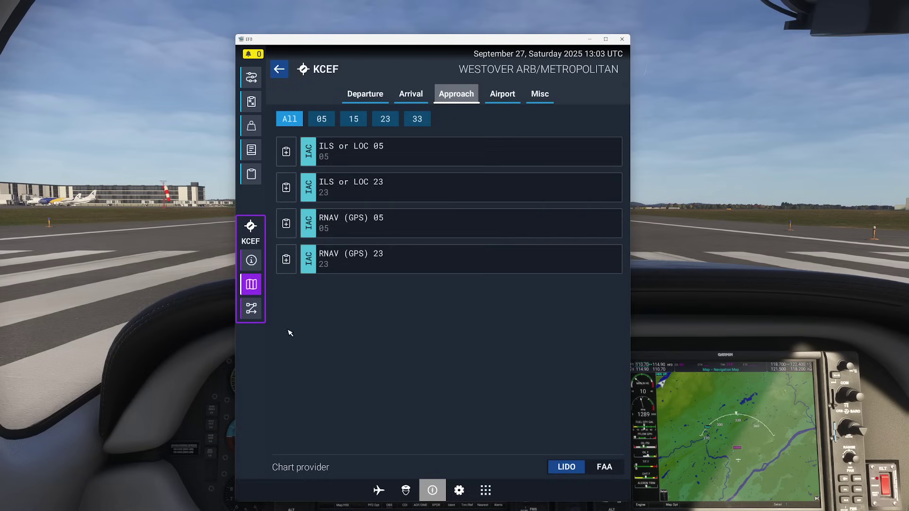
{"action": "left_click", "coordinate": [349, 160]}
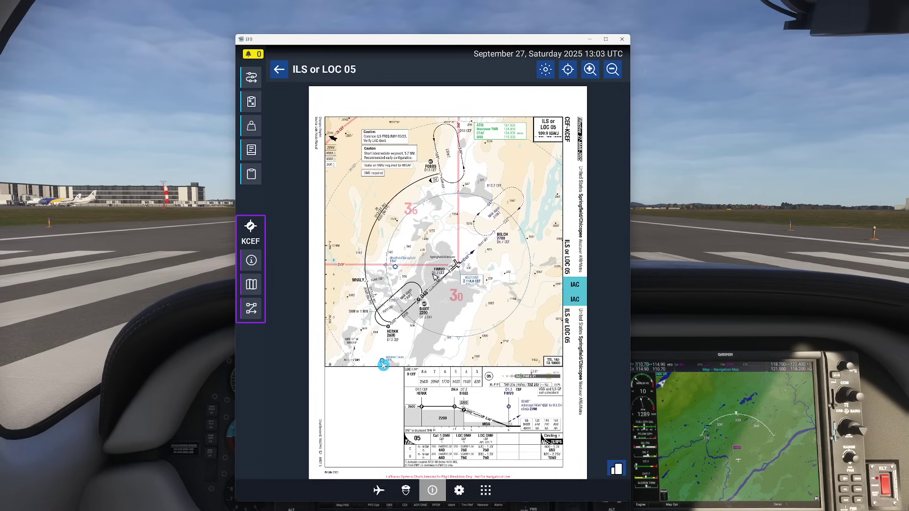
{"action": "left_click", "coordinate": [280, 71]}
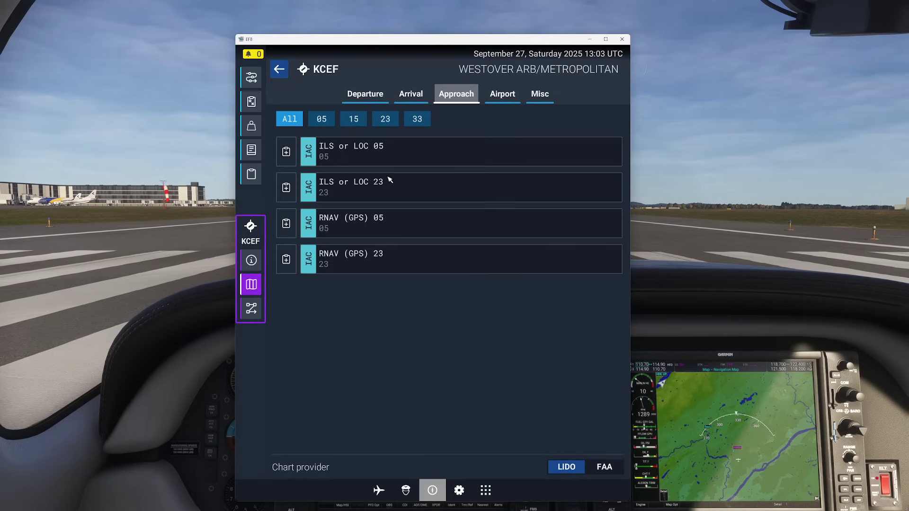
{"action": "left_click", "coordinate": [324, 121]}
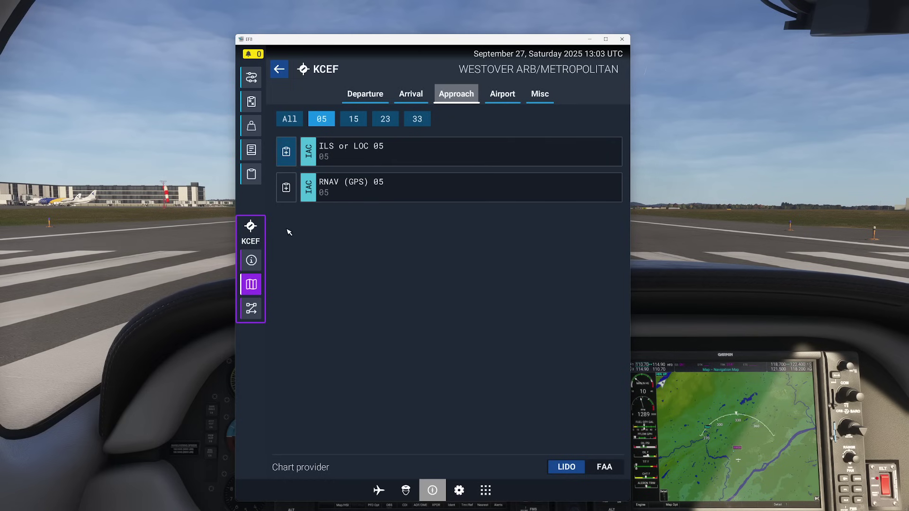
{"action": "left_click", "coordinate": [283, 72]}
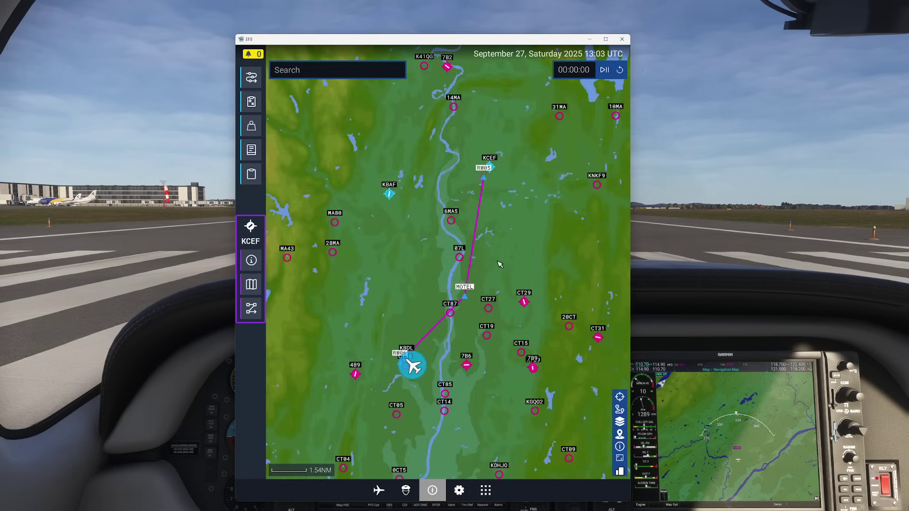
Add the ILS 5 approach to KCEF runway 05 to the route, with the Direct transition
{"action": "left_click", "coordinate": [254, 79]}
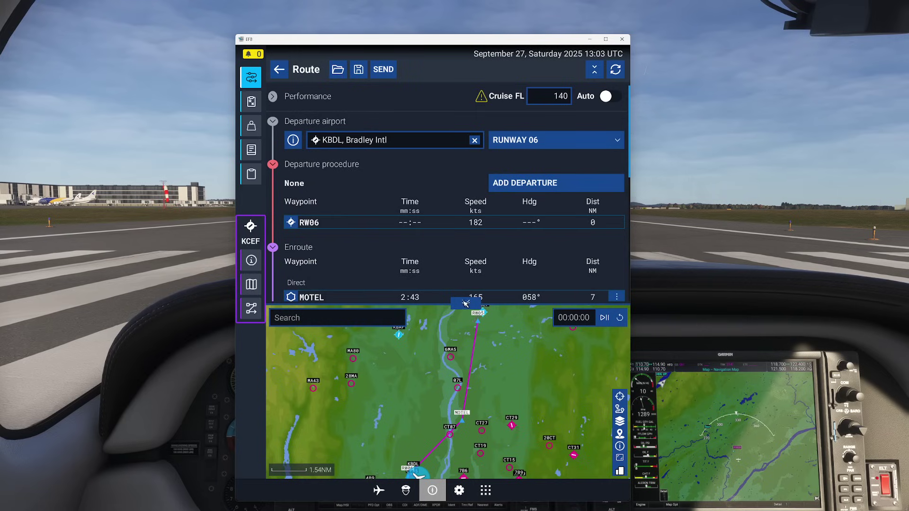
{"action": "left_click", "coordinate": [466, 303]}
{"action": "scroll", "coordinate": [318, 199], "scroll_direction": "down", "scroll_amount": 3}
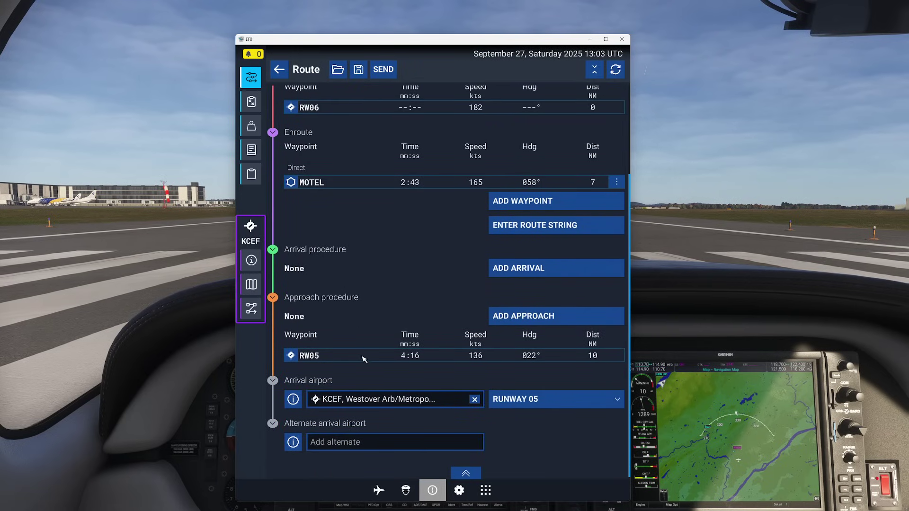
{"action": "left_click", "coordinate": [530, 315]}
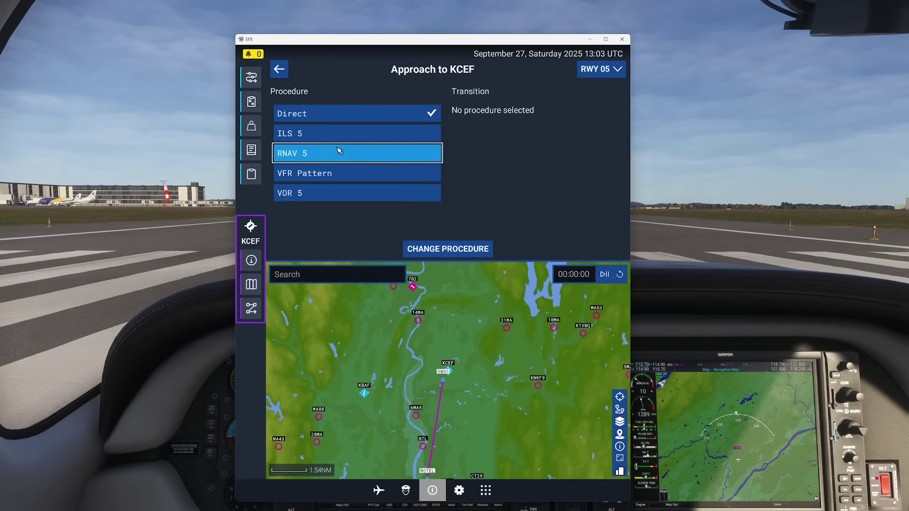
{"action": "left_click", "coordinate": [322, 134]}
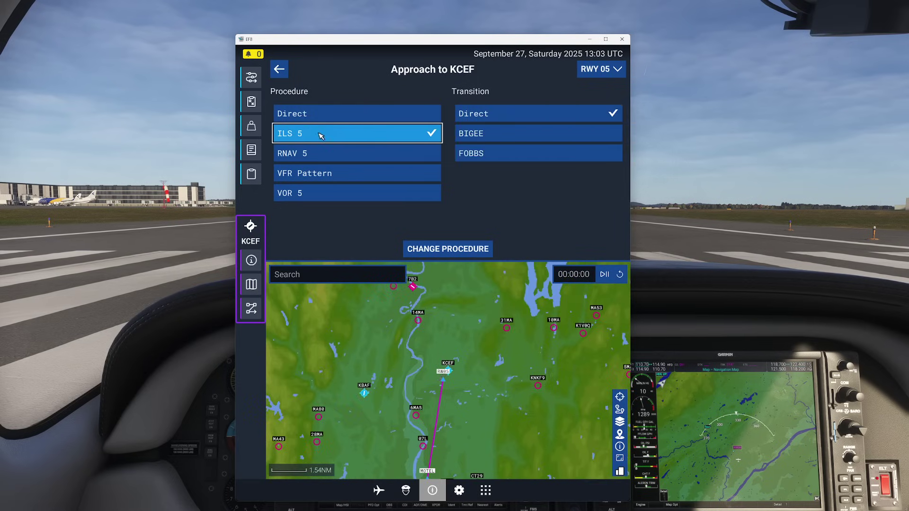
{"action": "left_click", "coordinate": [445, 249]}
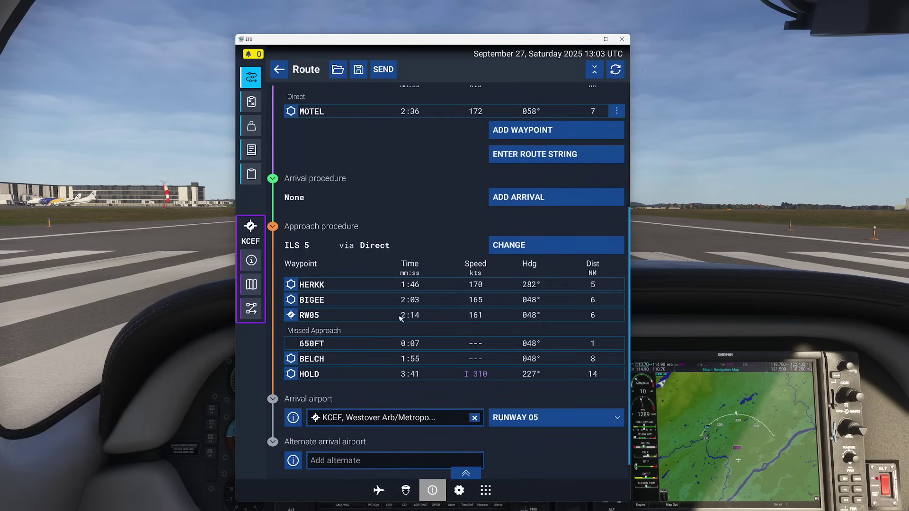
Return to the full map with the planned route and move the EFB window away from the Garmin display
{"action": "scroll", "coordinate": [376, 256], "scroll_direction": "up", "scroll_amount": 5}
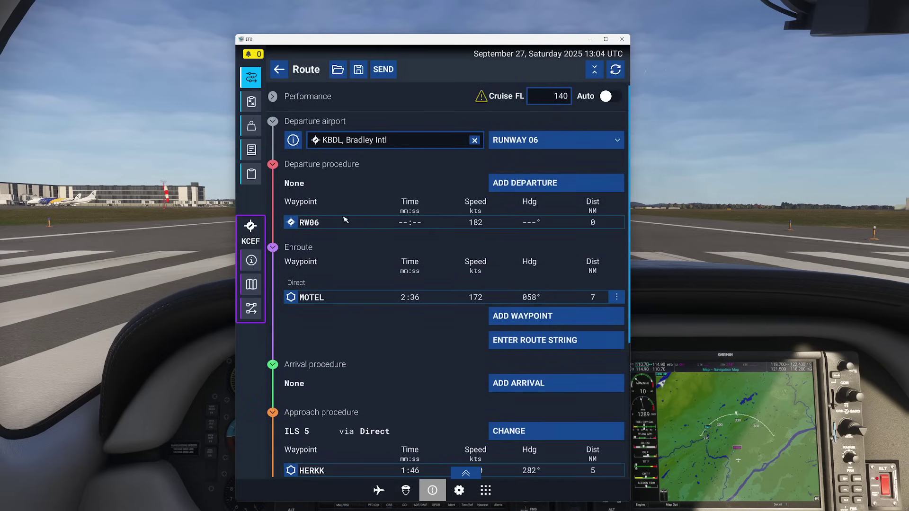
{"action": "left_click", "coordinate": [251, 260]}
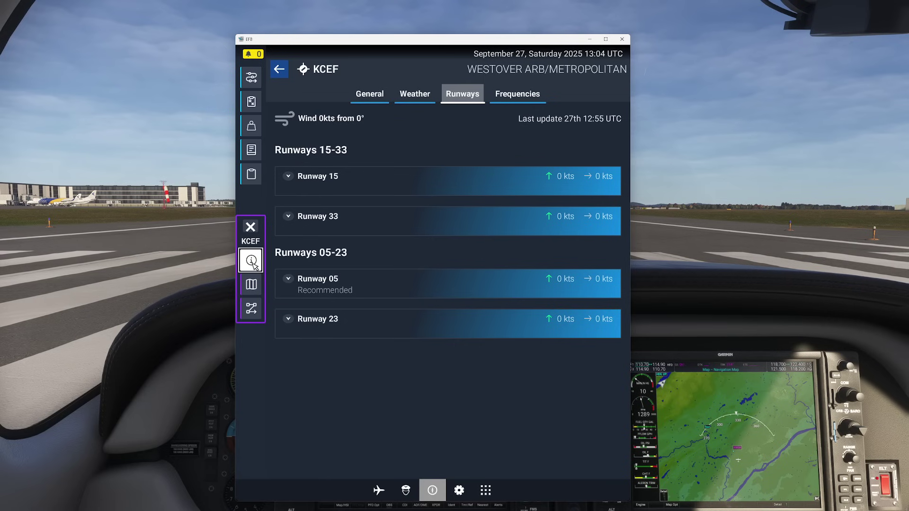
{"action": "left_click", "coordinate": [253, 261]}
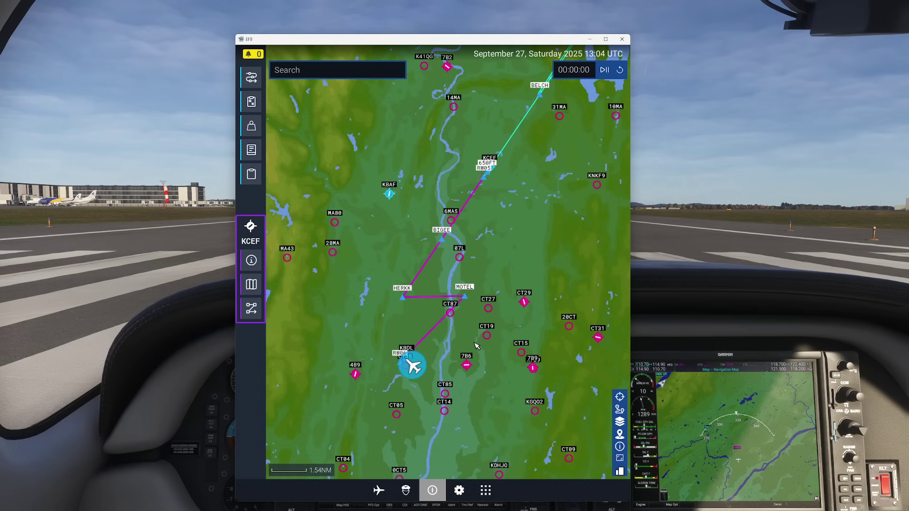
{"action": "left_click_drag", "start_coordinate": [441, 39], "coordinate": [411, 30]}
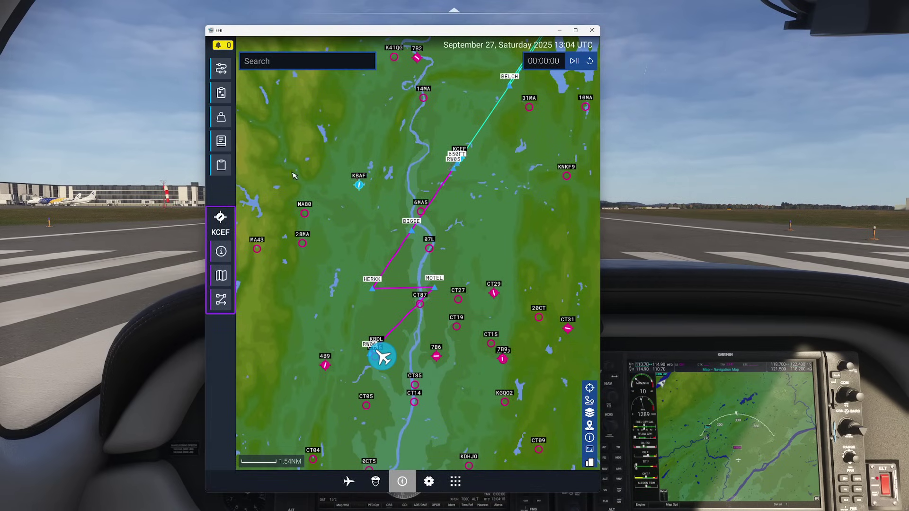
Open the route page, send the planned route to both ATC and avionics, and close the EFB
{"action": "left_click", "coordinate": [221, 70]}
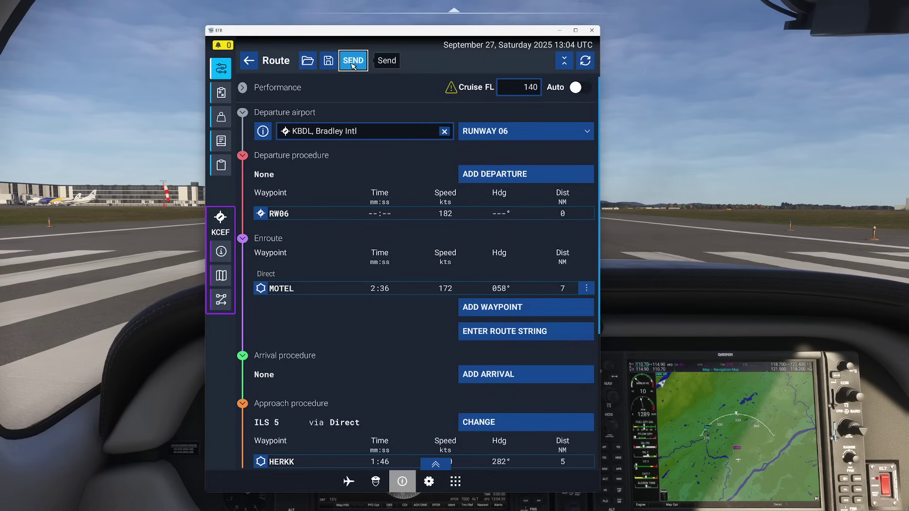
{"action": "left_click", "coordinate": [353, 65]}
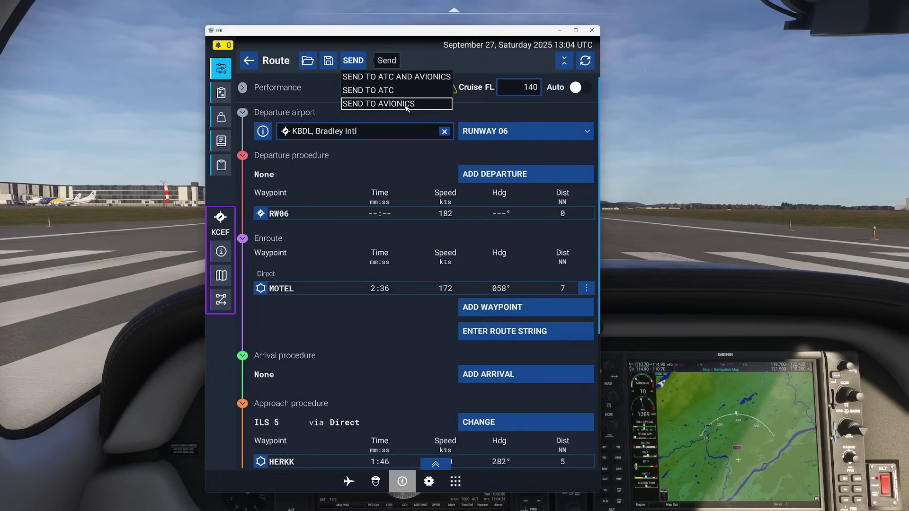
{"action": "left_click", "coordinate": [396, 77]}
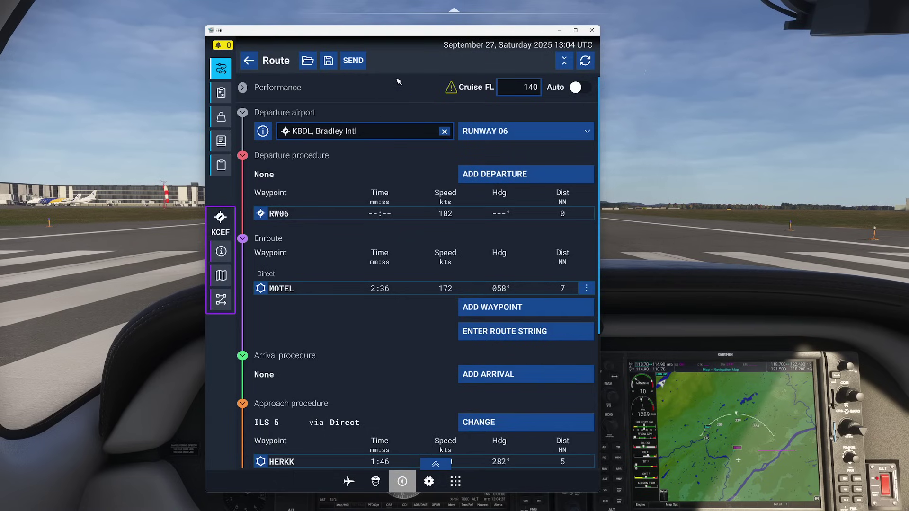
{"action": "left_click", "coordinate": [591, 30]}
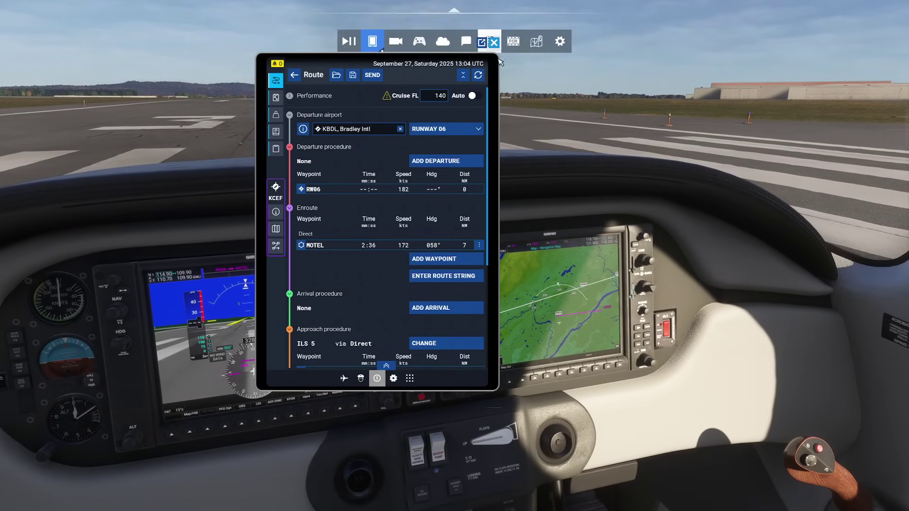
{"action": "left_click", "coordinate": [494, 42]}
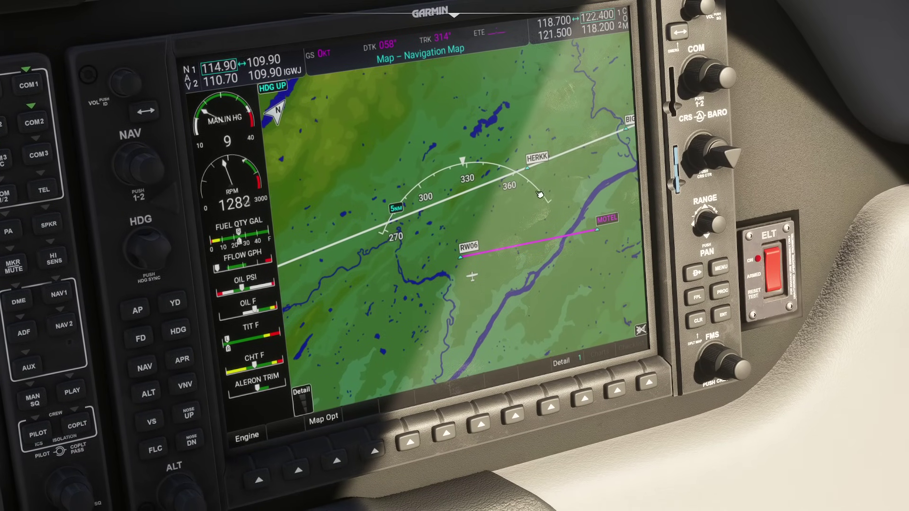
Reopen the EFB map beside the Garmin navigation map to compare the route from RW06 via MOTEL, and close the EFB
{"action": "key", "text": "Tab"}
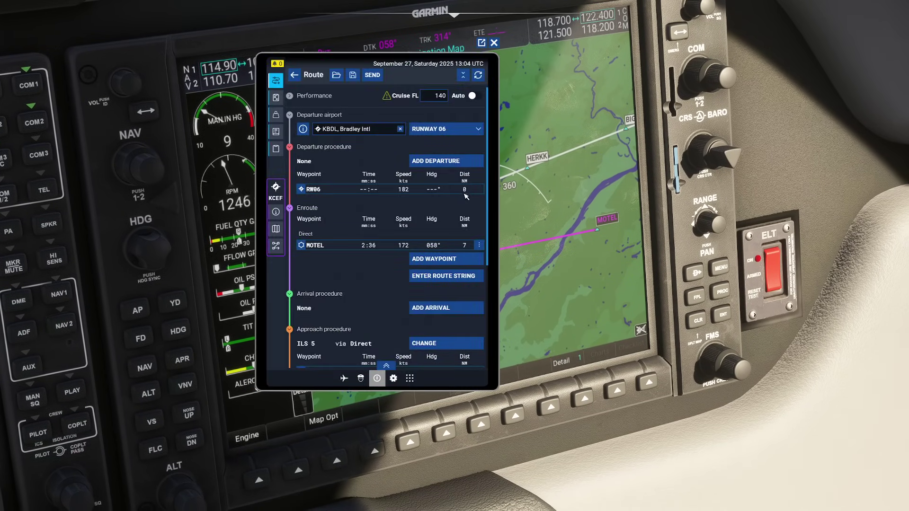
{"action": "left_click", "coordinate": [276, 212]}
{"action": "left_click", "coordinate": [277, 212]}
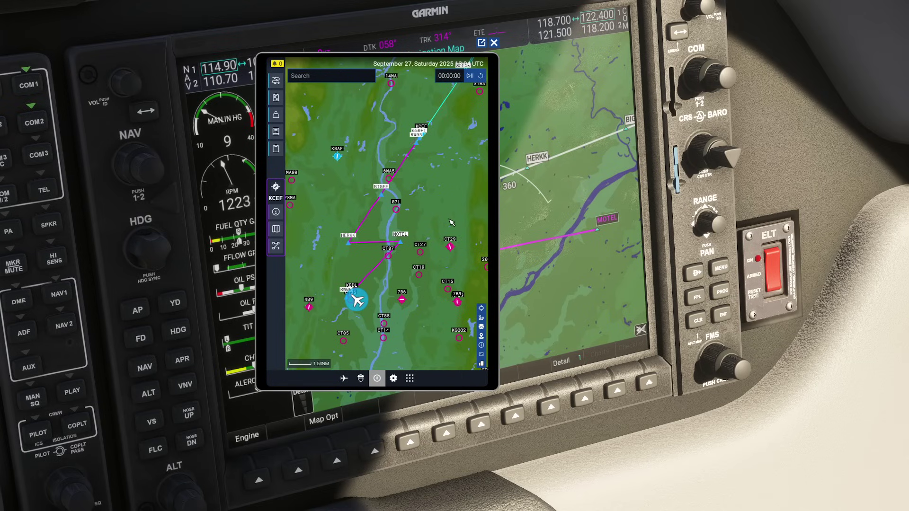
{"action": "left_click_drag", "start_coordinate": [447, 218], "coordinate": [411, 216]}
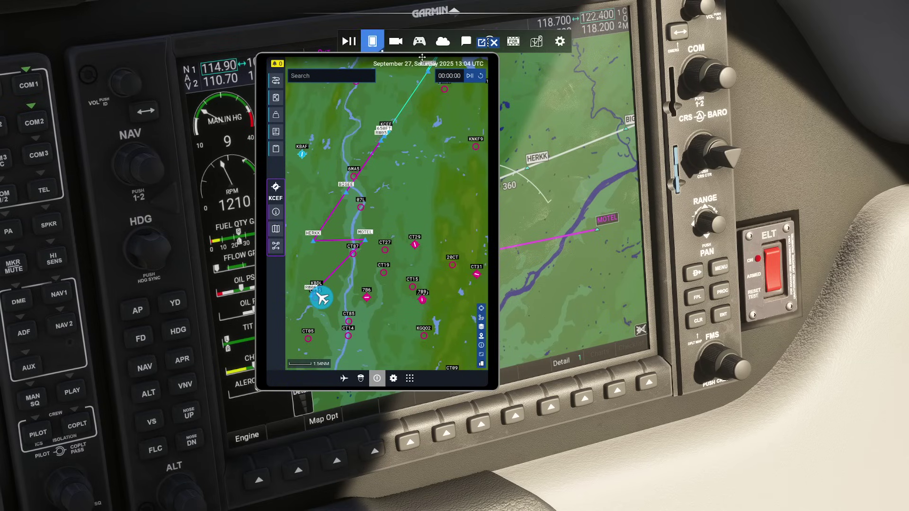
{"action": "left_click_drag", "start_coordinate": [426, 53], "coordinate": [273, 85]}
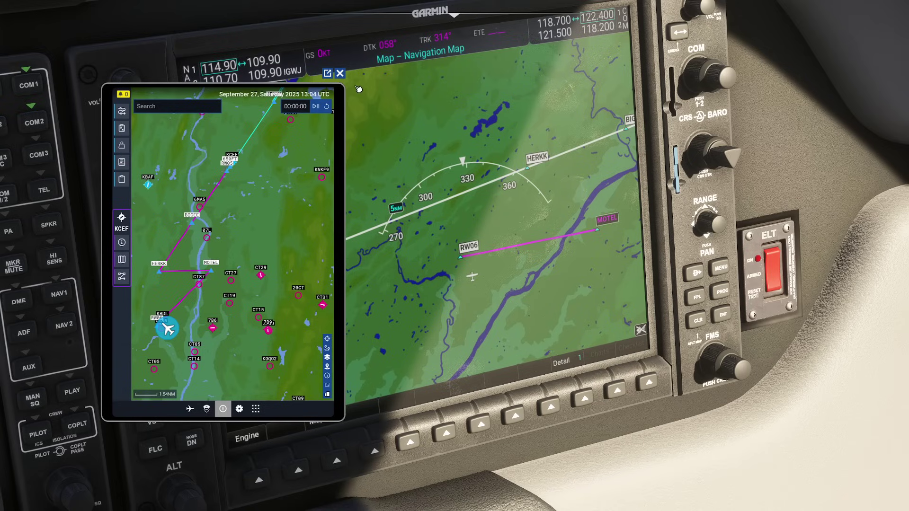
{"action": "left_click", "coordinate": [340, 73]}
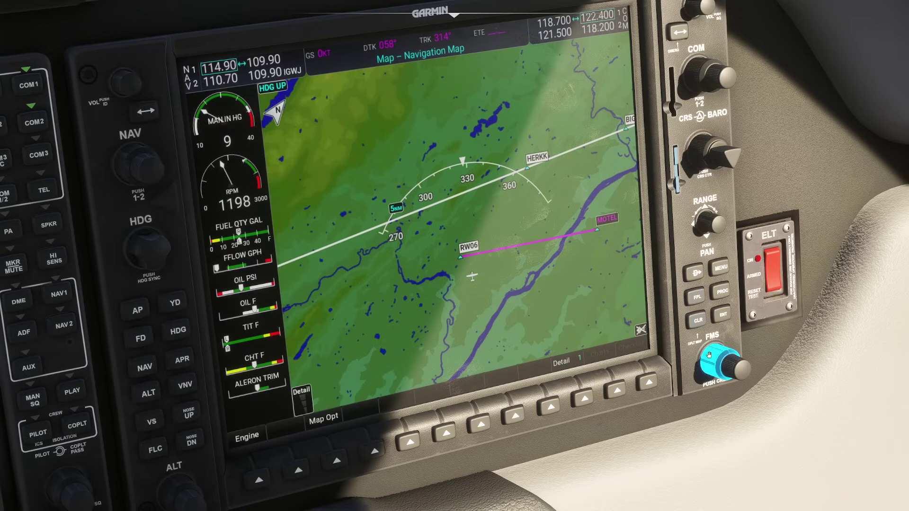
Examine the legs of the active flight plan on the Garmin display with the FMS knob, and check its loaded procedures
{"action": "scroll", "coordinate": [708, 353], "scroll_direction": "up", "scroll_amount": 2}
{"action": "scroll", "coordinate": [709, 353], "scroll_direction": "up", "scroll_amount": 1}
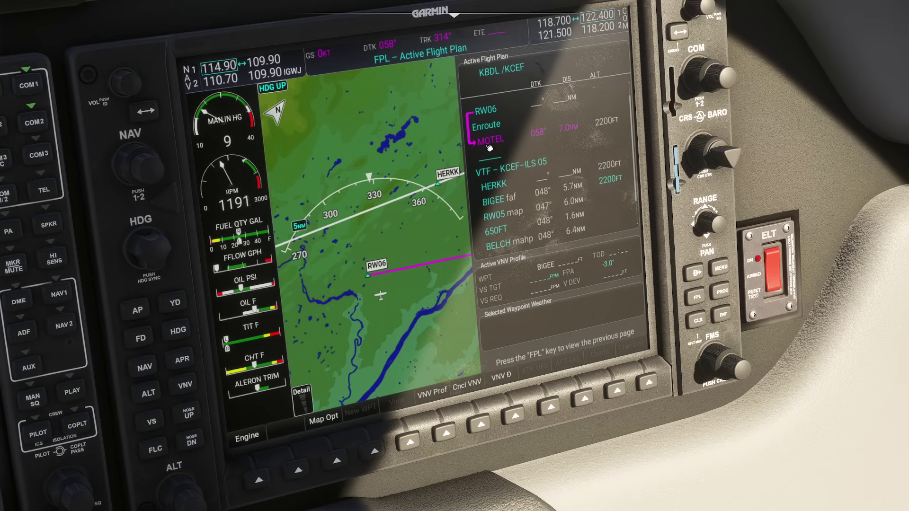
{"action": "left_click", "coordinate": [719, 360]}
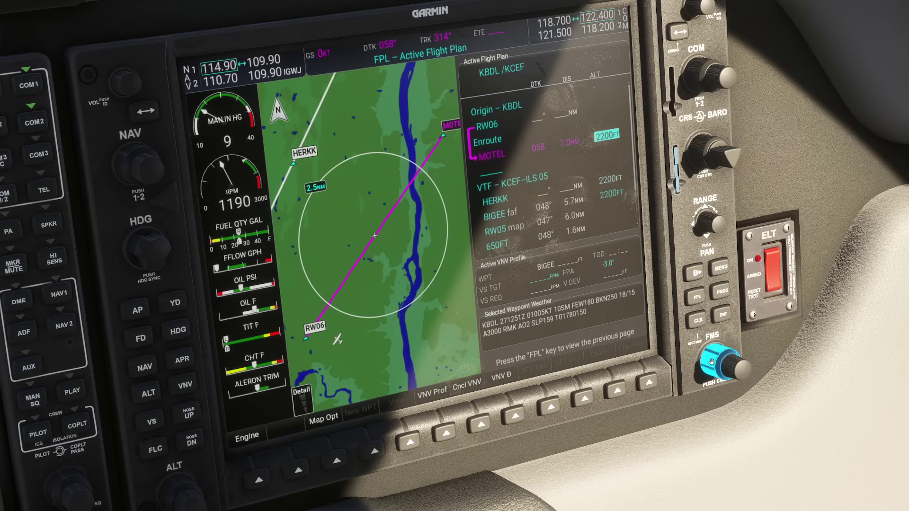
{"action": "scroll", "coordinate": [711, 363], "scroll_direction": "down", "scroll_amount": 1}
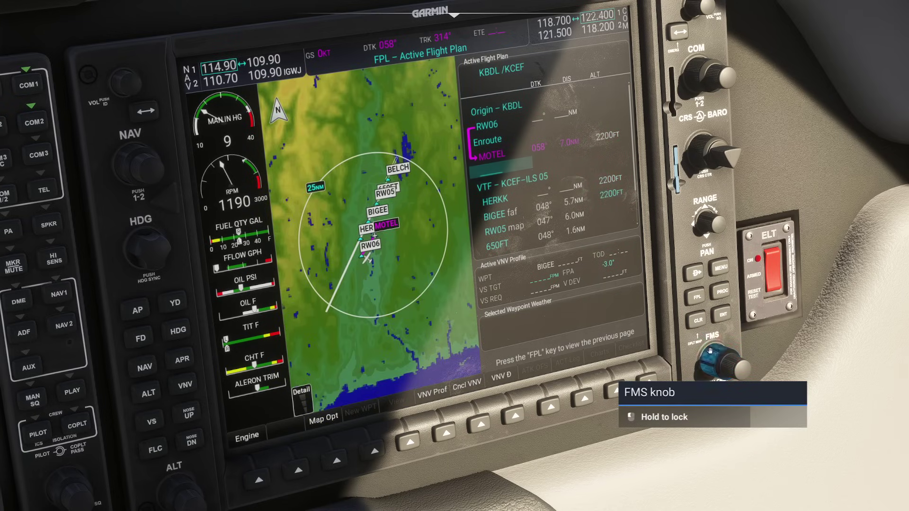
{"action": "scroll", "coordinate": [710, 352], "scroll_direction": "down", "scroll_amount": 1}
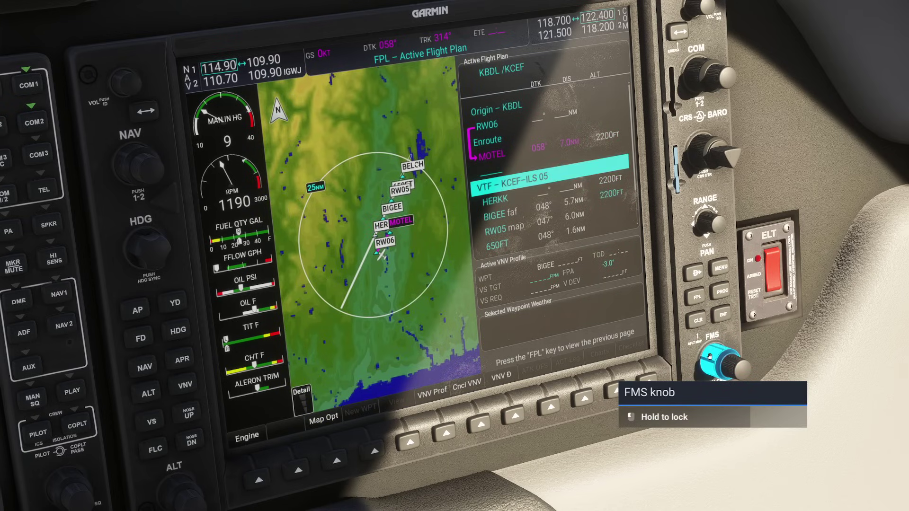
{"action": "scroll", "coordinate": [710, 356], "scroll_direction": "up", "scroll_amount": 1}
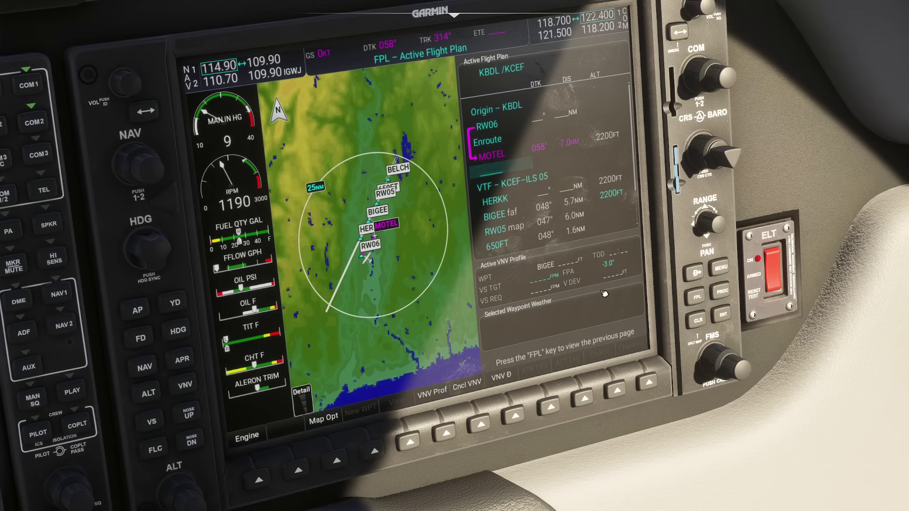
{"action": "left_click", "coordinate": [731, 358]}
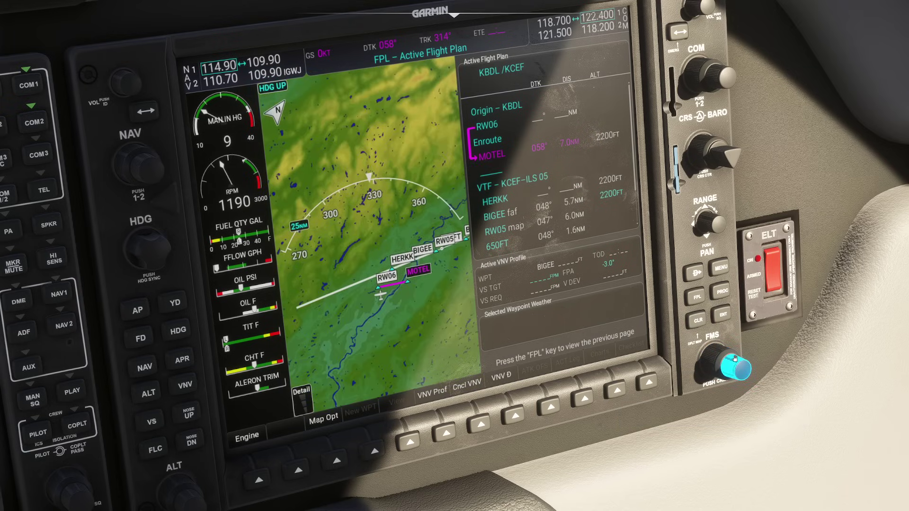
{"action": "left_click", "coordinate": [719, 291]}
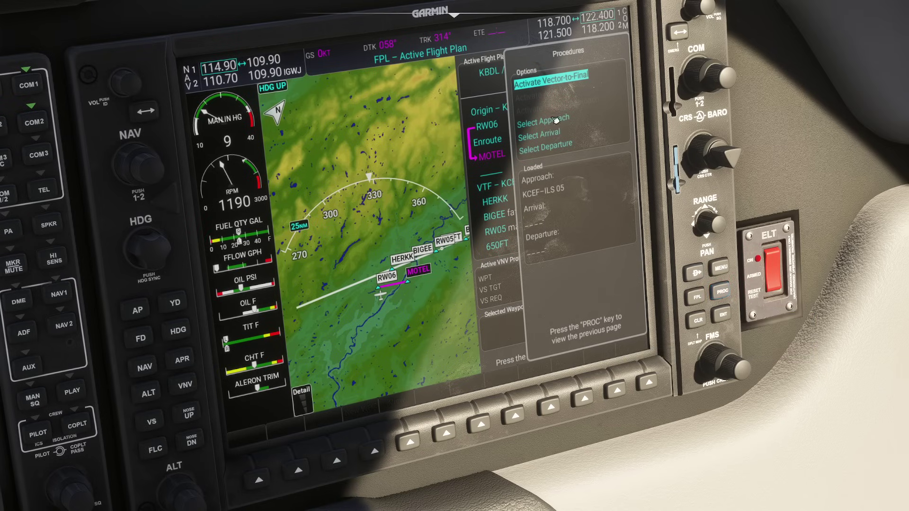
{"action": "left_click", "coordinate": [694, 320]}
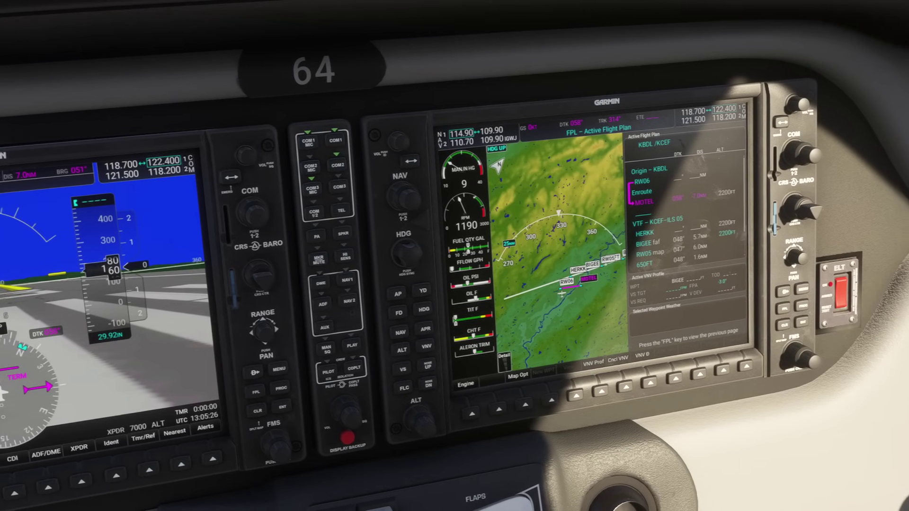
Reopen the EFB route page, reset the whole route, and send the empty route to ATC and avionics
{"action": "key", "text": "Tab"}
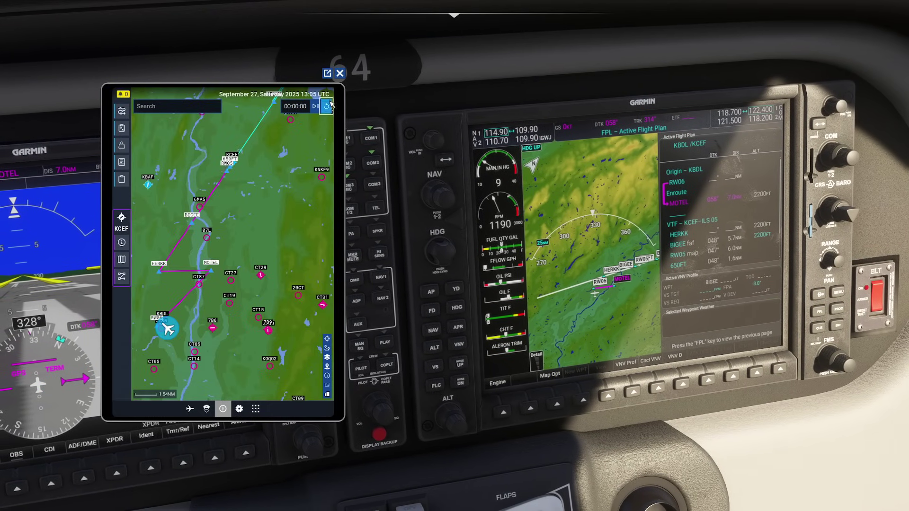
{"action": "left_click", "coordinate": [122, 112]}
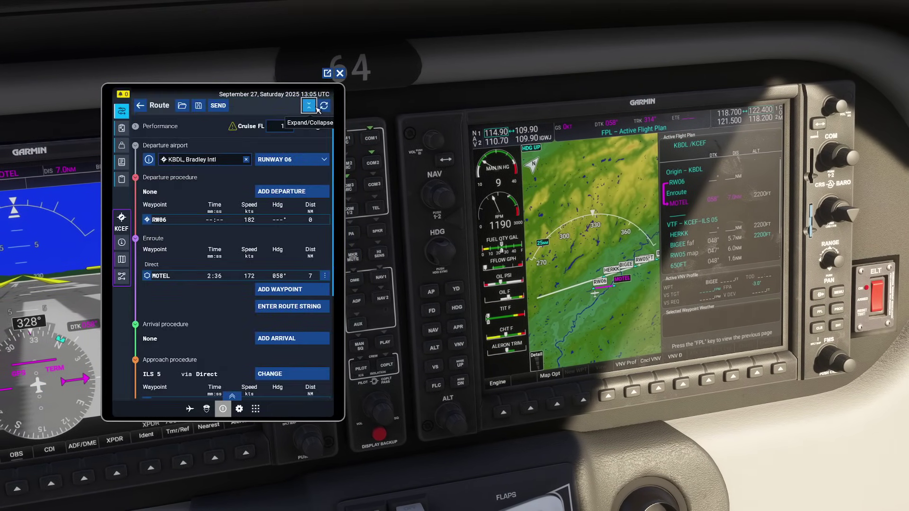
{"action": "left_click", "coordinate": [324, 105]}
{"action": "left_click", "coordinate": [232, 260]}
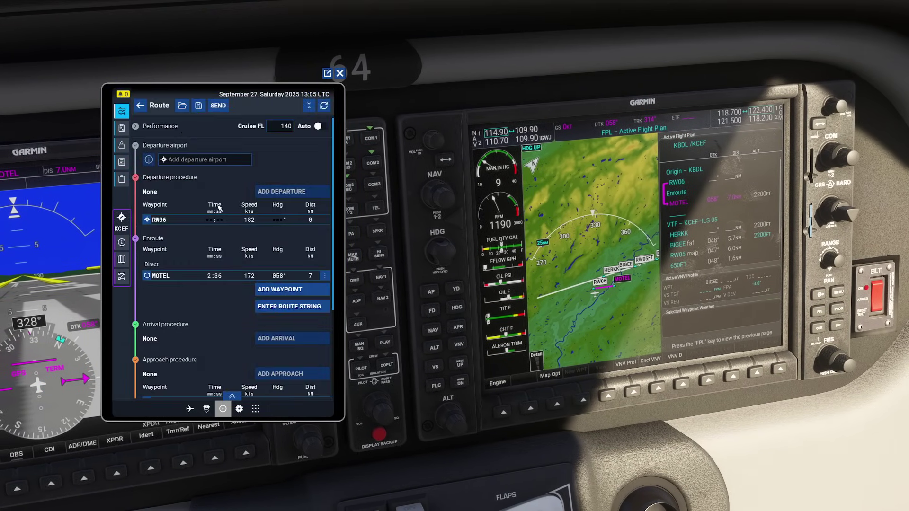
{"action": "left_click", "coordinate": [211, 108]}
{"action": "left_click", "coordinate": [237, 120]}
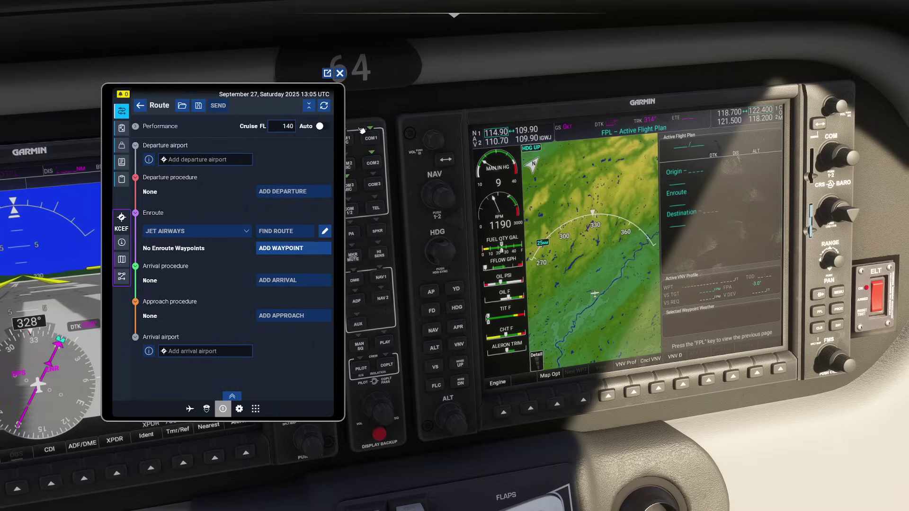
Check the primary flight display and the Garmin active flight plan page for the cleared route
{"action": "key", "text": "ctrl+1"}
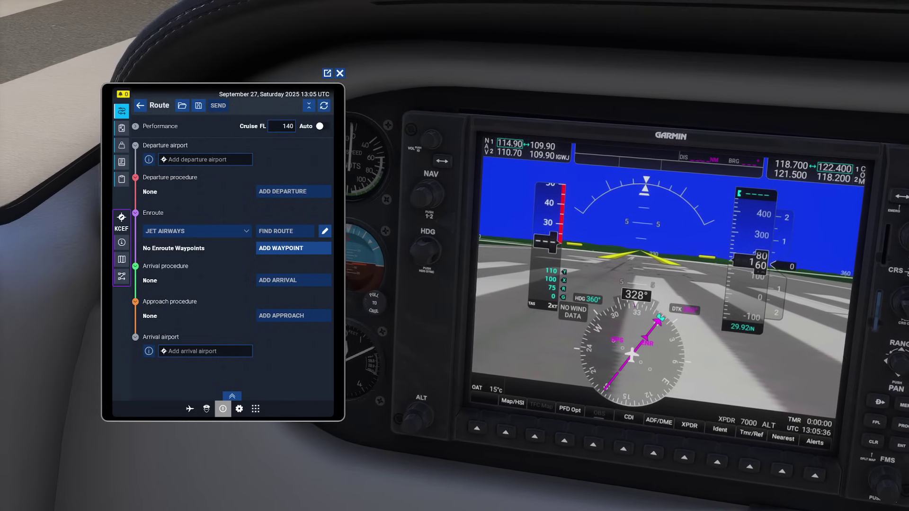
{"action": "key", "text": "ctrl+2"}
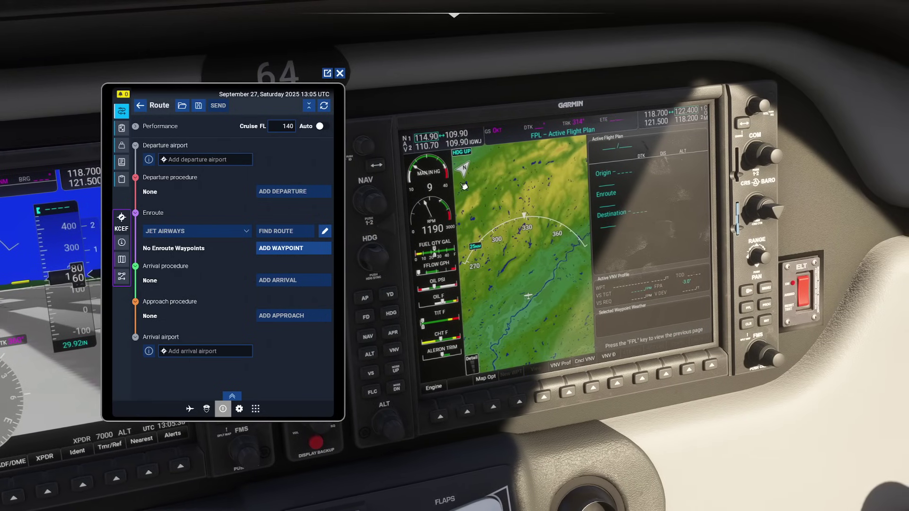
{"action": "right_click", "coordinate": [464, 187]}
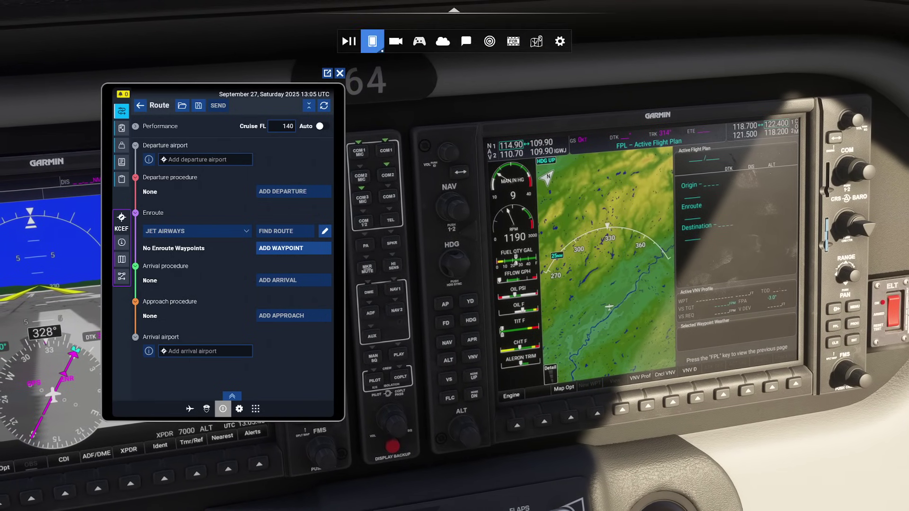